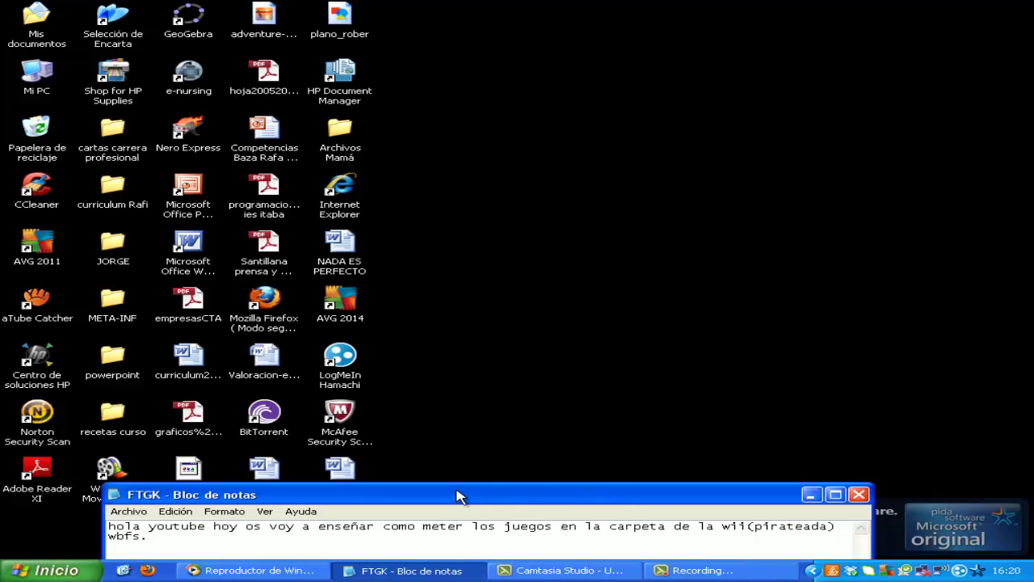
Open the desktop folder named with the owner's first name and show the FTGK notes in front of it with step 1 in view.
{"action": "left_click_drag", "start_coordinate": [457, 493], "coordinate": [460, 489]}
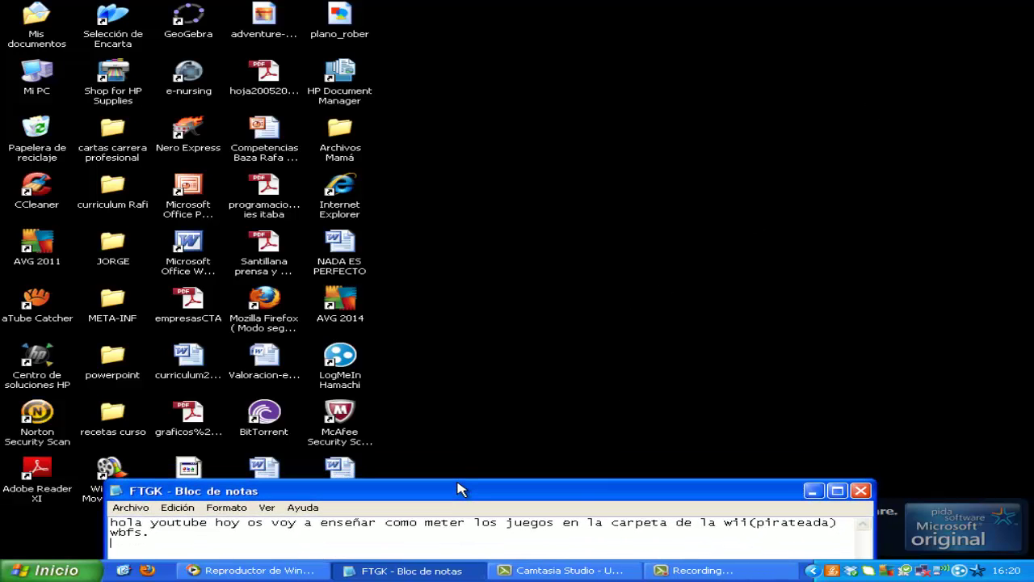
{"action": "double_click", "coordinate": [103, 252]}
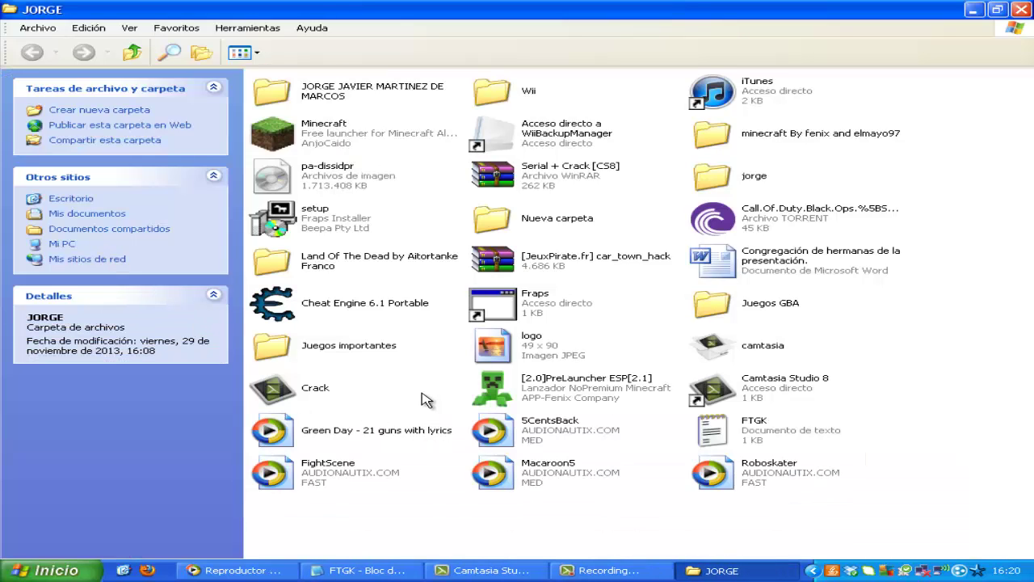
{"action": "left_click", "coordinate": [359, 570]}
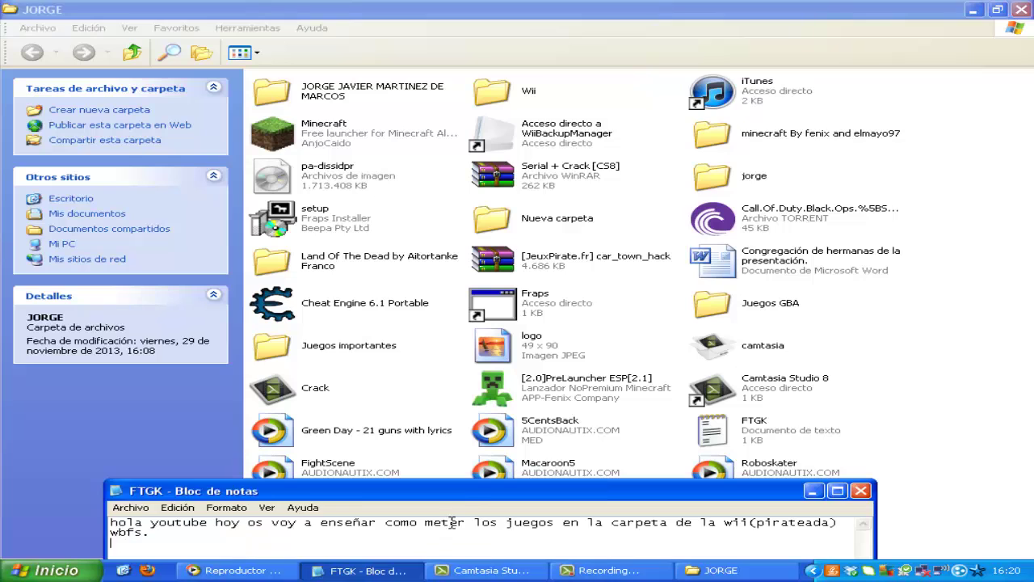
{"action": "left_click_drag", "start_coordinate": [460, 496], "coordinate": [447, 447]}
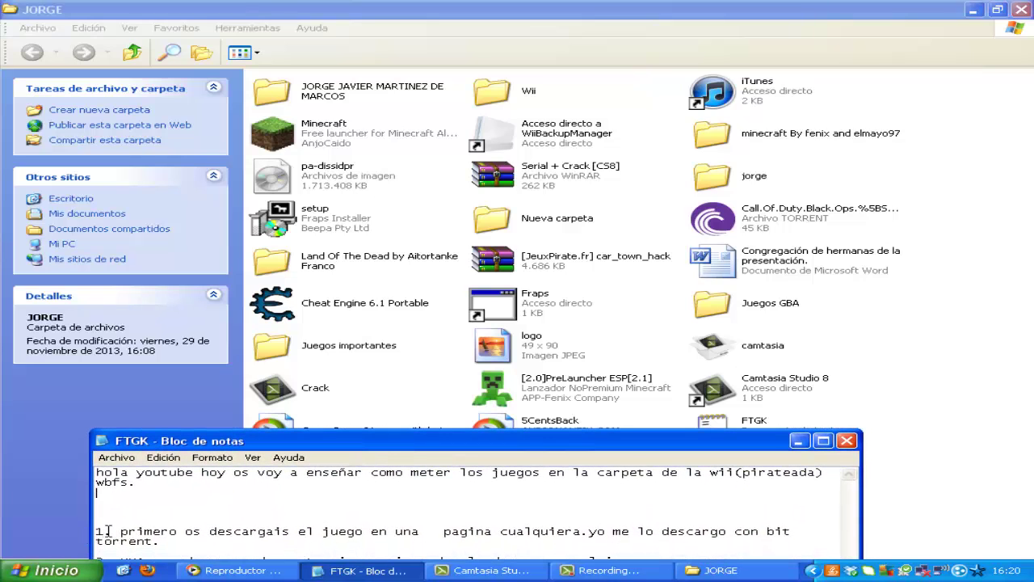
Highlight step 1 of the FTGK notes about downloading the game, and minimise the notes and the folder window.
{"action": "left_click_drag", "start_coordinate": [97, 532], "coordinate": [591, 535]}
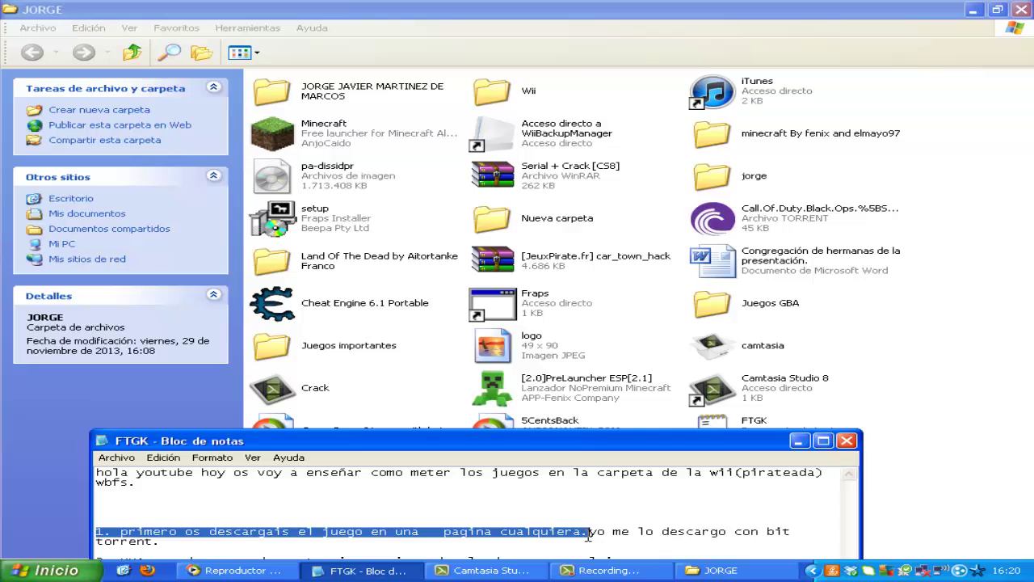
{"action": "left_click_drag", "start_coordinate": [639, 535], "coordinate": [794, 543]}
{"action": "left_click", "coordinate": [759, 509]}
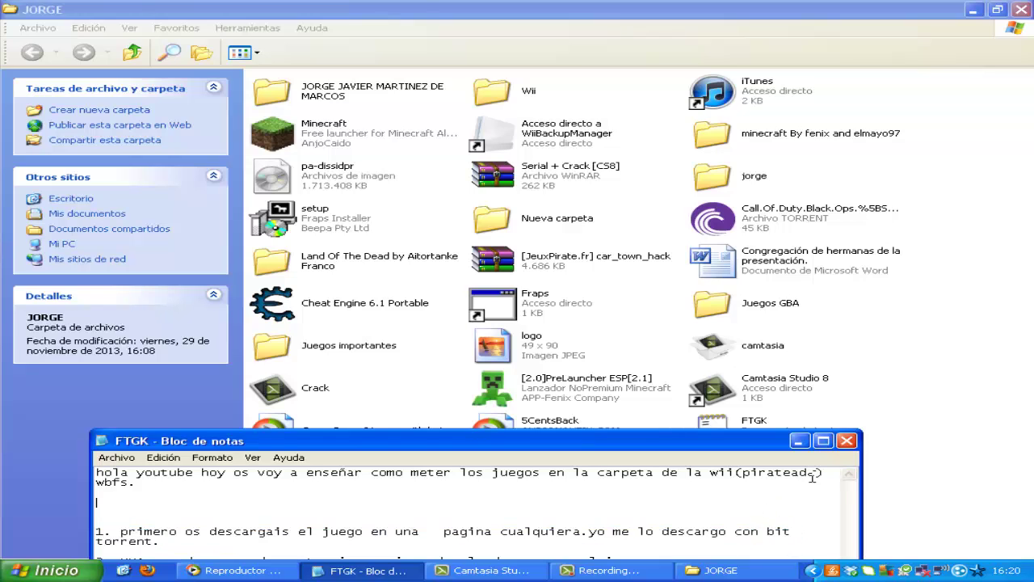
{"action": "left_click", "coordinate": [797, 441]}
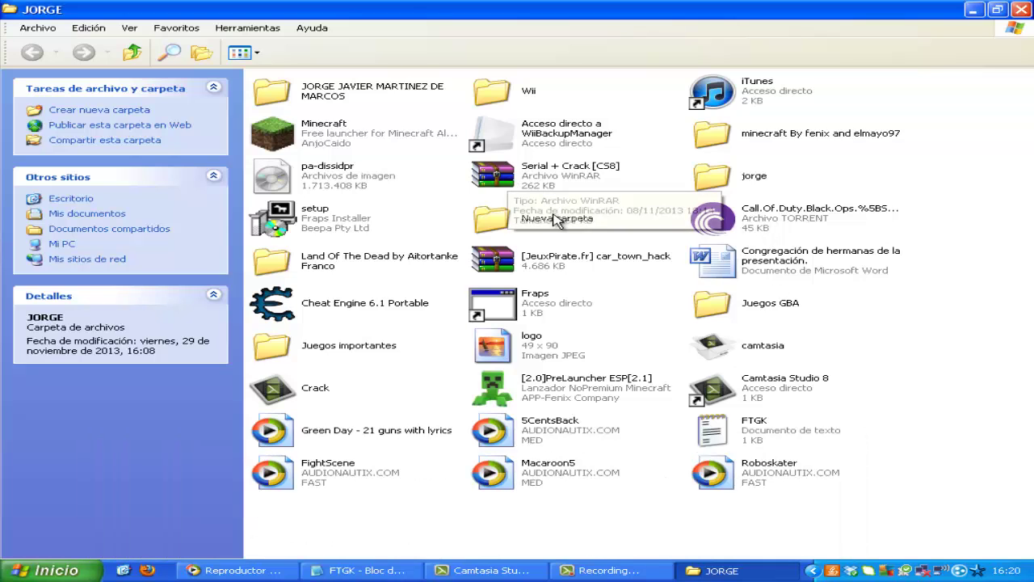
{"action": "left_click", "coordinate": [974, 10]}
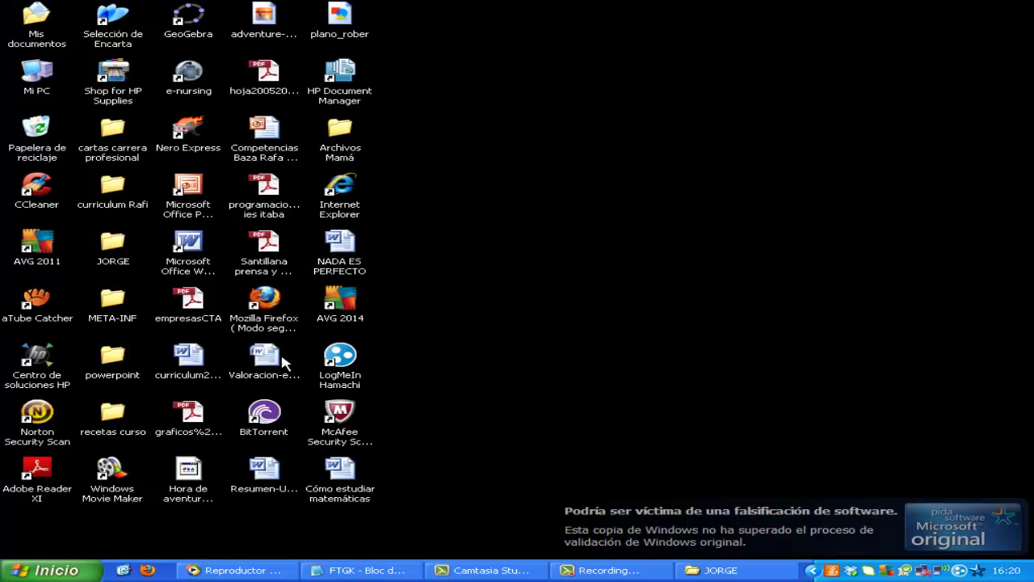
Open BitTorrent, decline its update, resume the Zumba Fitness Core download and close the window.
{"action": "double_click", "coordinate": [263, 414]}
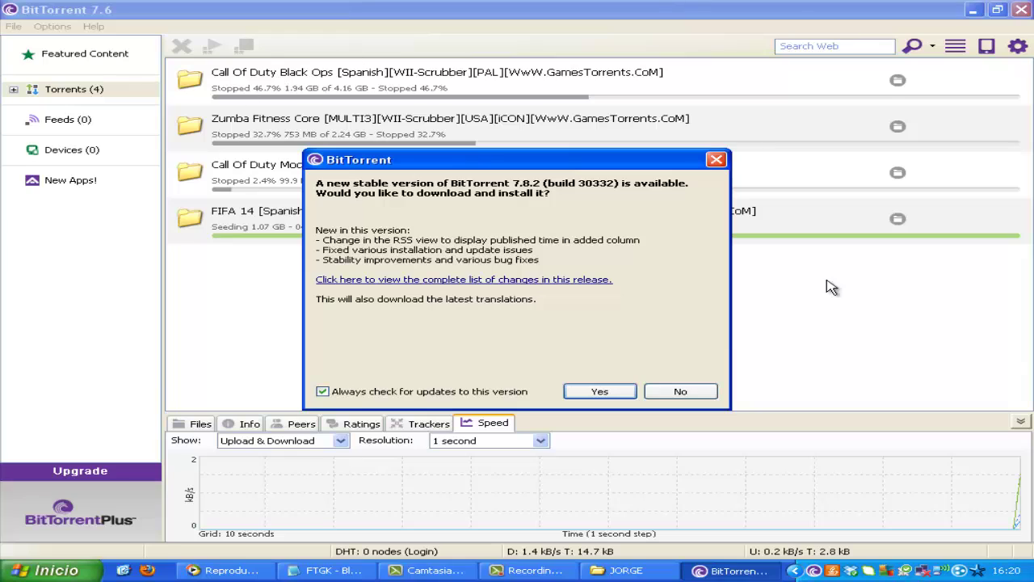
{"action": "left_click", "coordinate": [696, 392]}
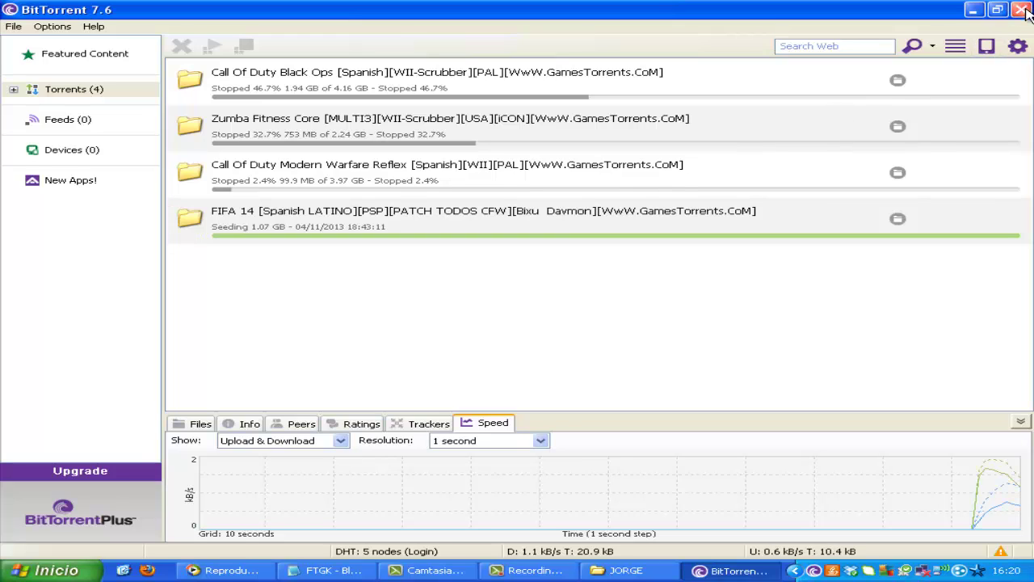
{"action": "left_click", "coordinate": [308, 138]}
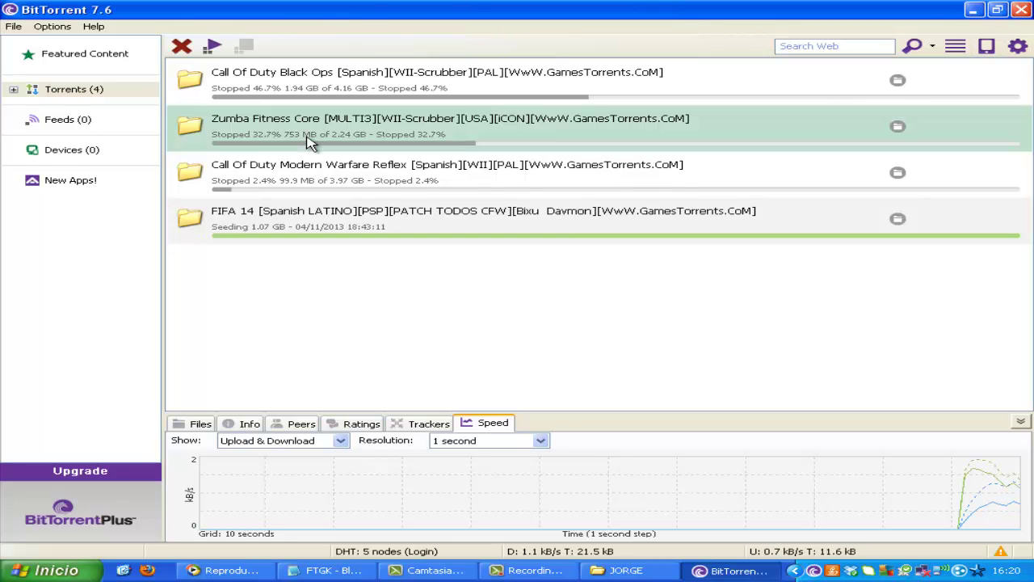
{"action": "left_click", "coordinate": [217, 53]}
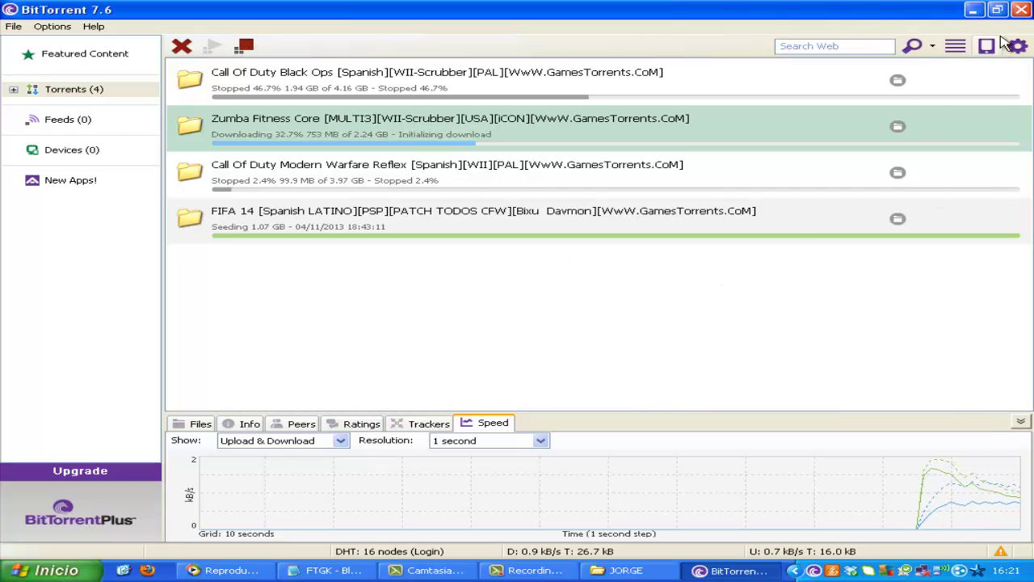
{"action": "left_click", "coordinate": [1020, 10]}
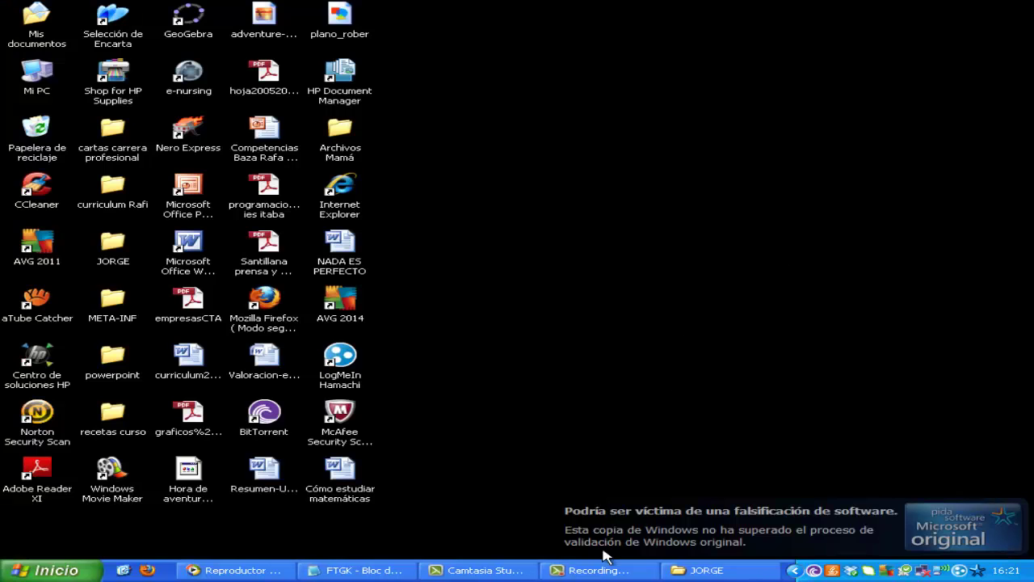
Read and highlight step 2 of the FTGK notes, on getting the game from downloads and extracting only the first RAR file.
{"action": "left_click", "coordinate": [699, 570]}
{"action": "left_click", "coordinate": [700, 570]}
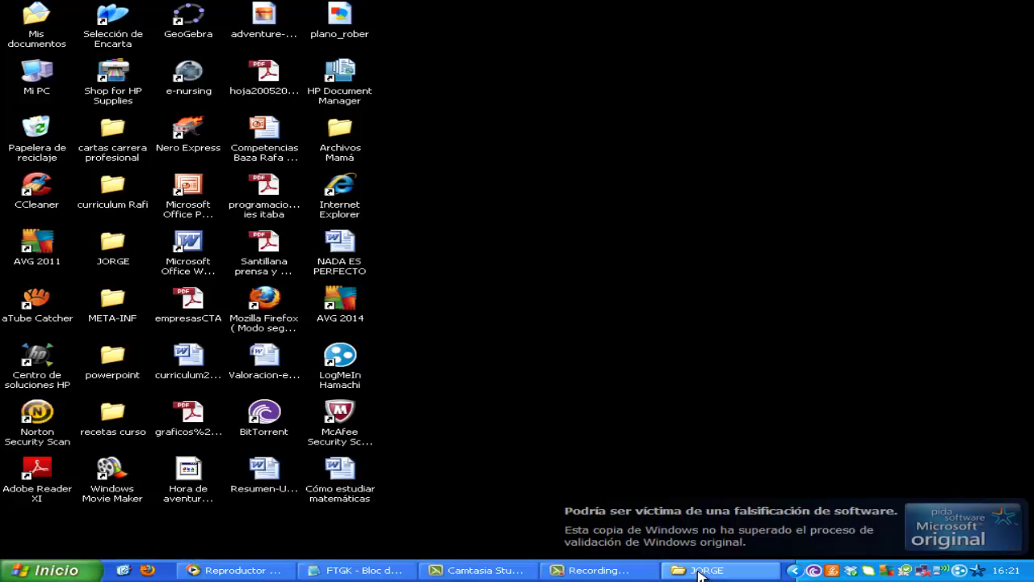
{"action": "left_click", "coordinate": [365, 570]}
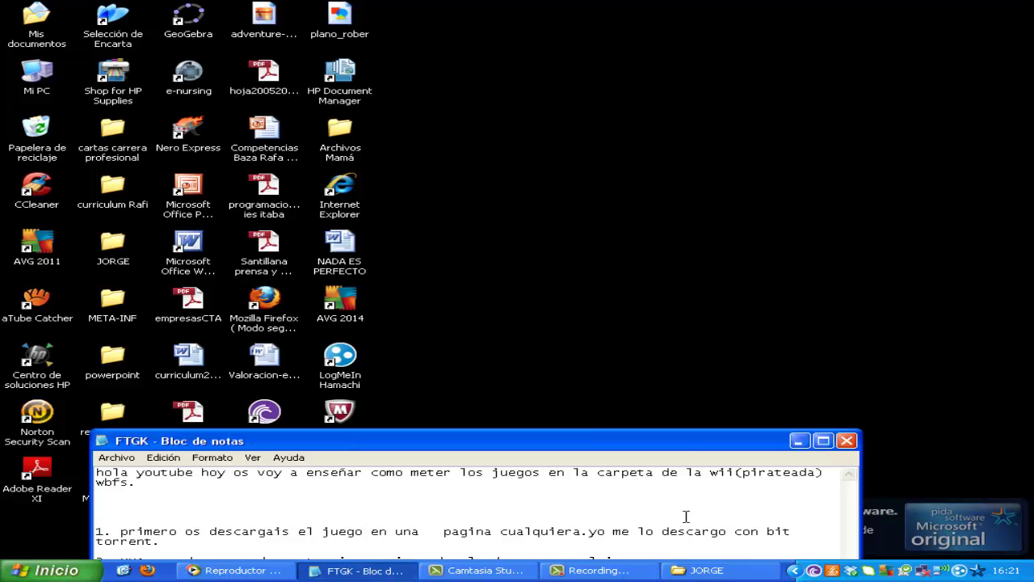
{"action": "left_click_drag", "start_coordinate": [672, 440], "coordinate": [667, 416]}
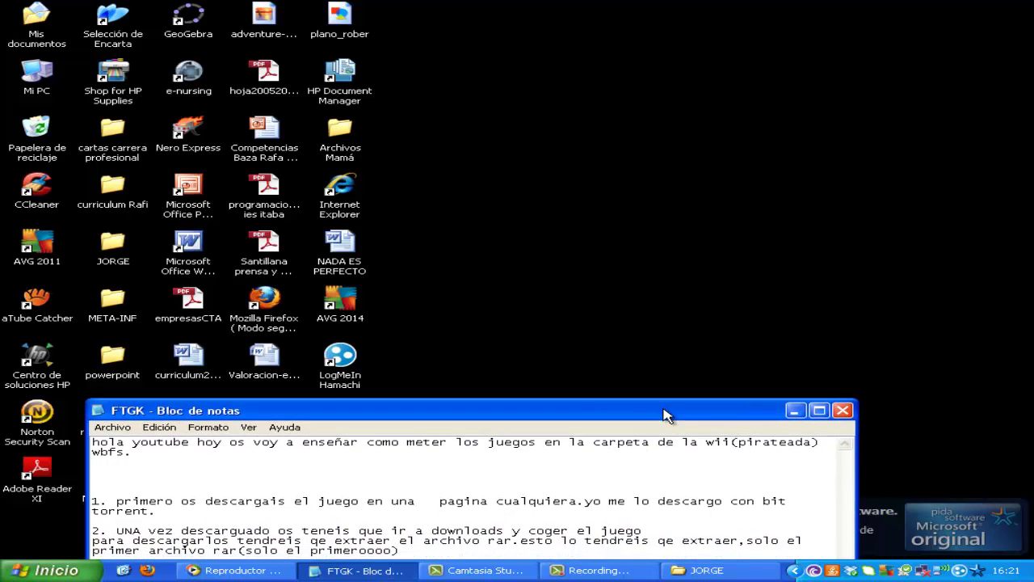
{"action": "left_click_drag", "start_coordinate": [91, 531], "coordinate": [661, 556]}
{"action": "left_click_drag", "start_coordinate": [336, 556], "coordinate": [139, 554]}
{"action": "left_click", "coordinate": [431, 552]}
{"action": "mouse_move", "coordinate": [439, 411]}
{"action": "left_mouse_down"}
{"action": "mouse_move", "coordinate": [438, 388]}
{"action": "mouse_move", "coordinate": [437, 400]}
{"action": "left_mouse_up"}
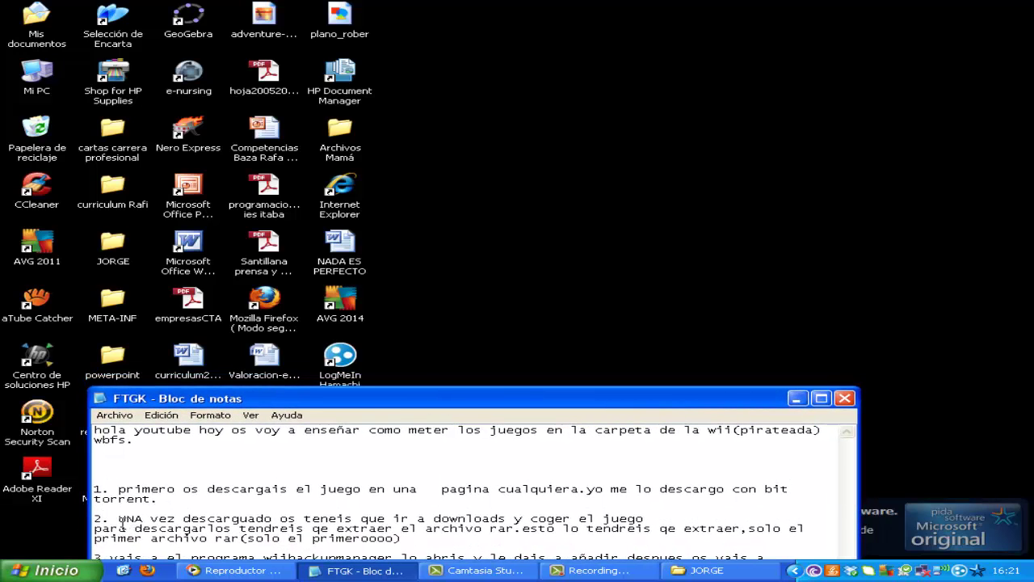
{"action": "left_click_drag", "start_coordinate": [120, 518], "coordinate": [804, 537]}
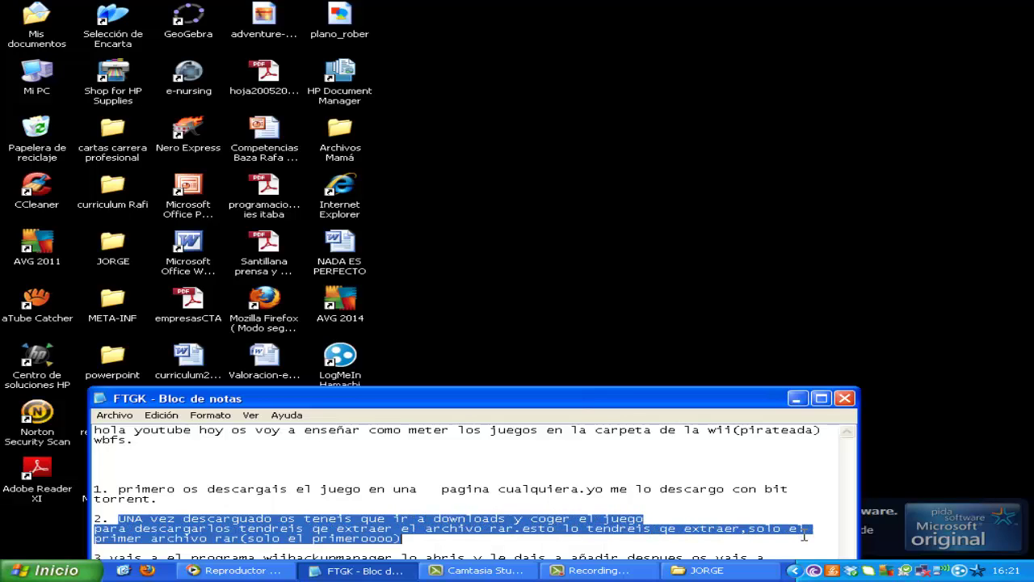
{"action": "left_click", "coordinate": [698, 504]}
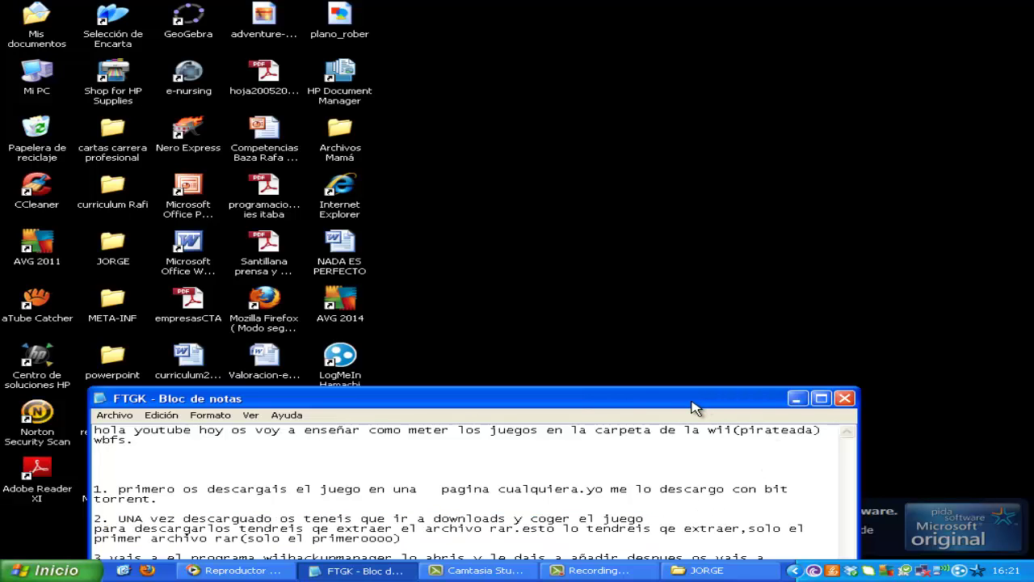
{"action": "left_click_drag", "start_coordinate": [681, 407], "coordinate": [679, 413]}
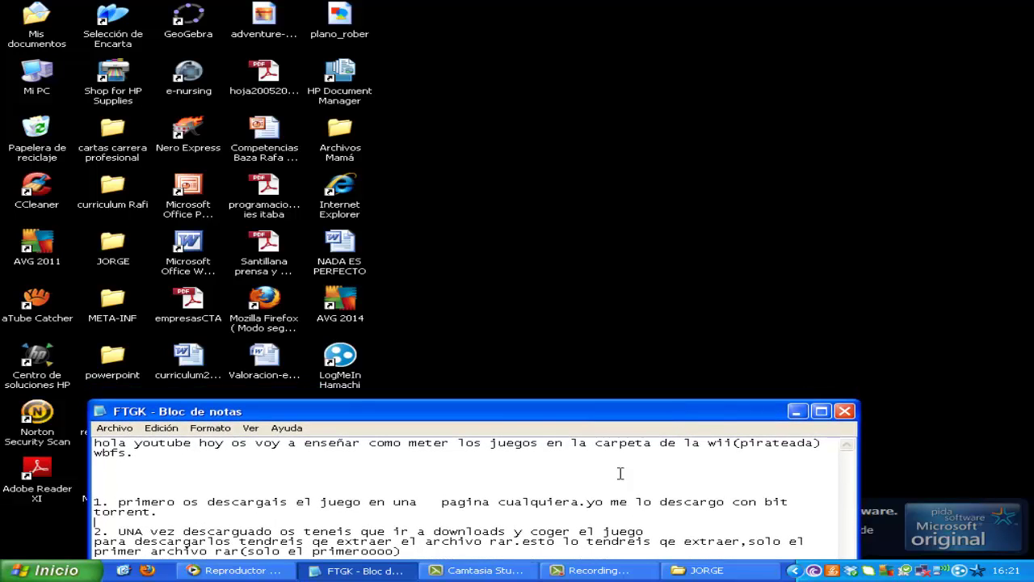
Open the Zumba Fitness Core folder inside Downloads in Mis documentos.
{"action": "key", "text": "super+d"}
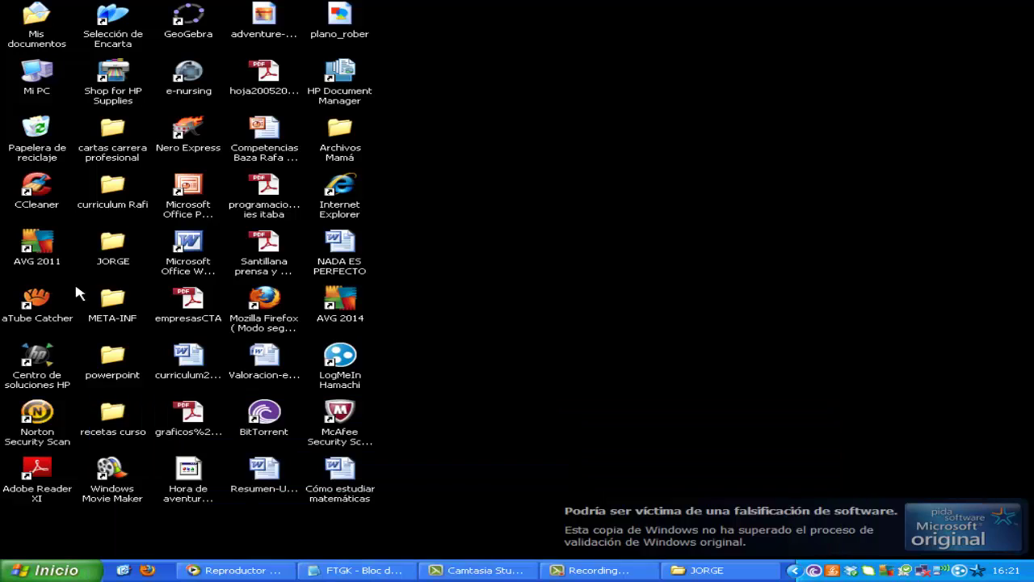
{"action": "double_click", "coordinate": [28, 41]}
{"action": "left_click", "coordinate": [299, 219]}
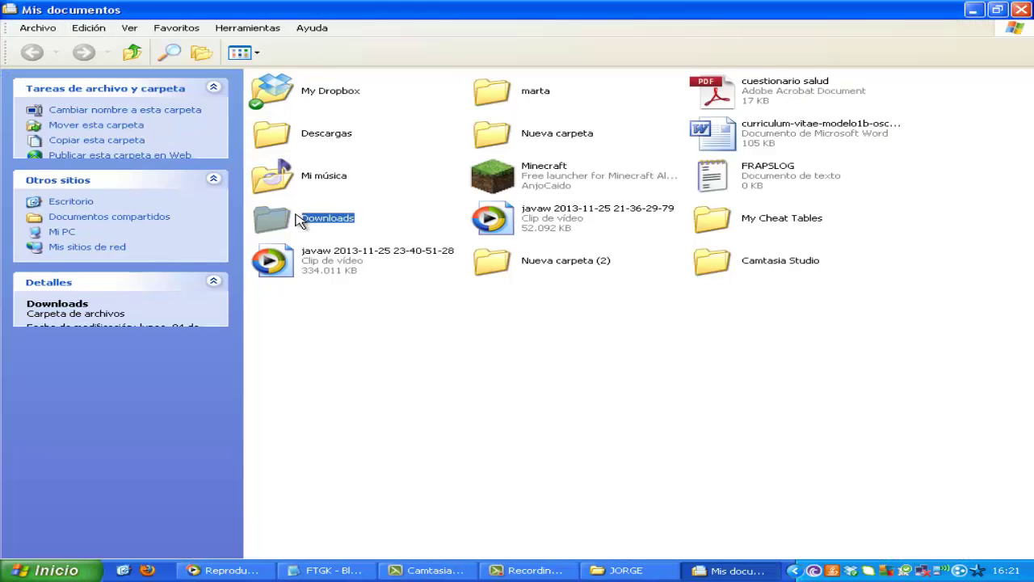
{"action": "double_click", "coordinate": [299, 219]}
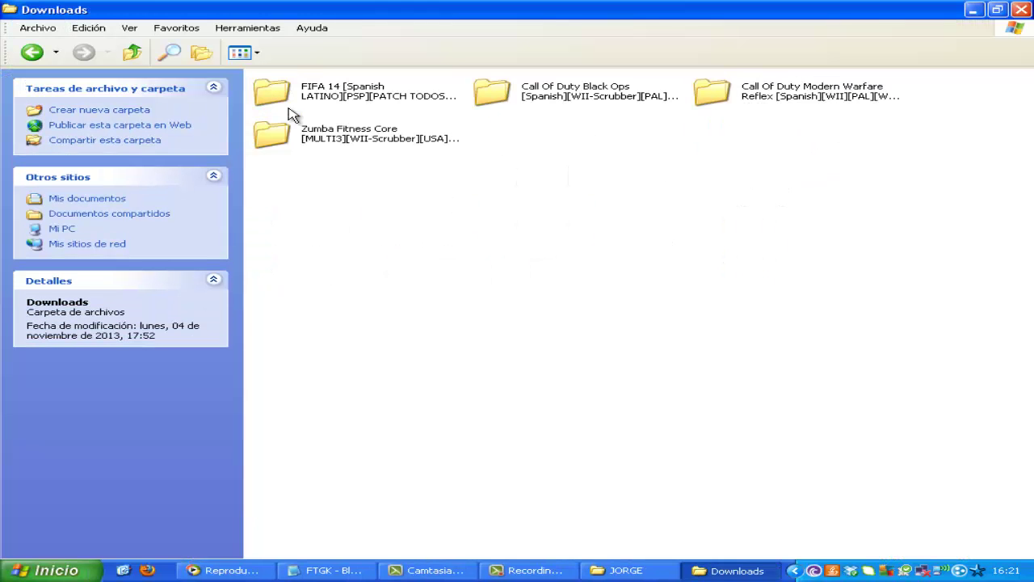
{"action": "double_click", "coordinate": [357, 136]}
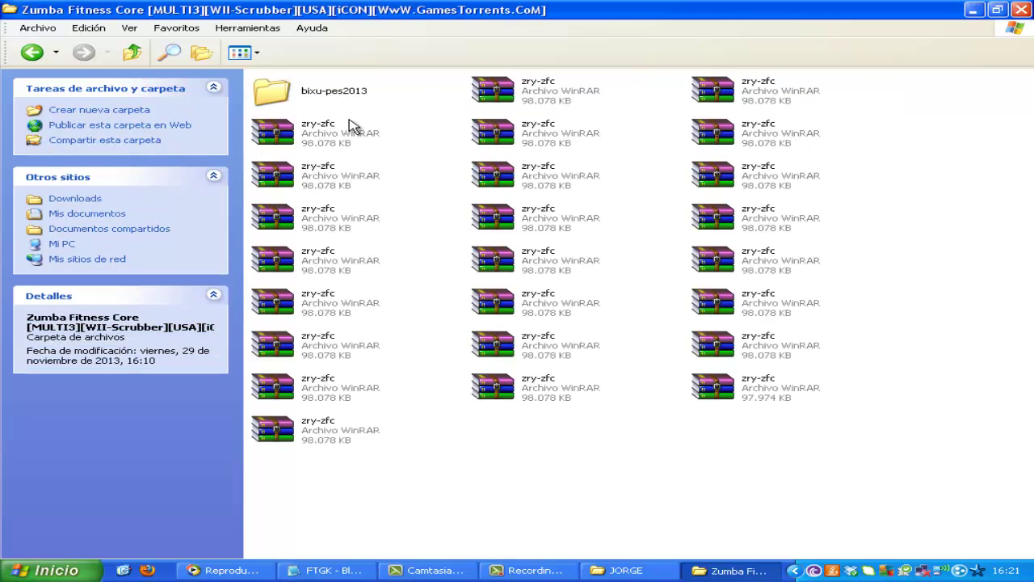
Open the first zry-zfc archive in WinRAR, close it and deselect the file.
{"action": "double_click", "coordinate": [323, 135]}
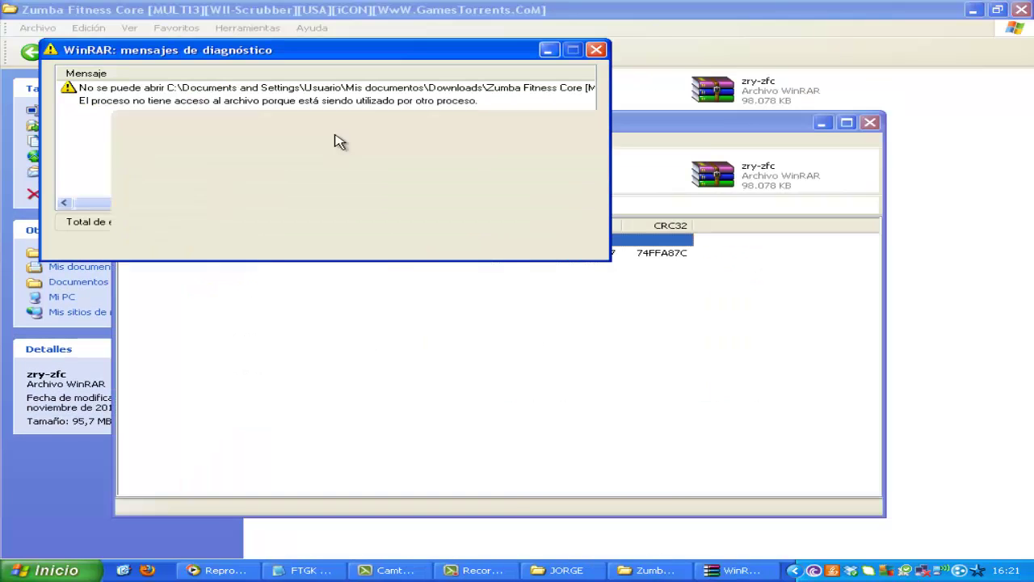
{"action": "left_click", "coordinate": [167, 240]}
{"action": "left_click", "coordinate": [870, 122]}
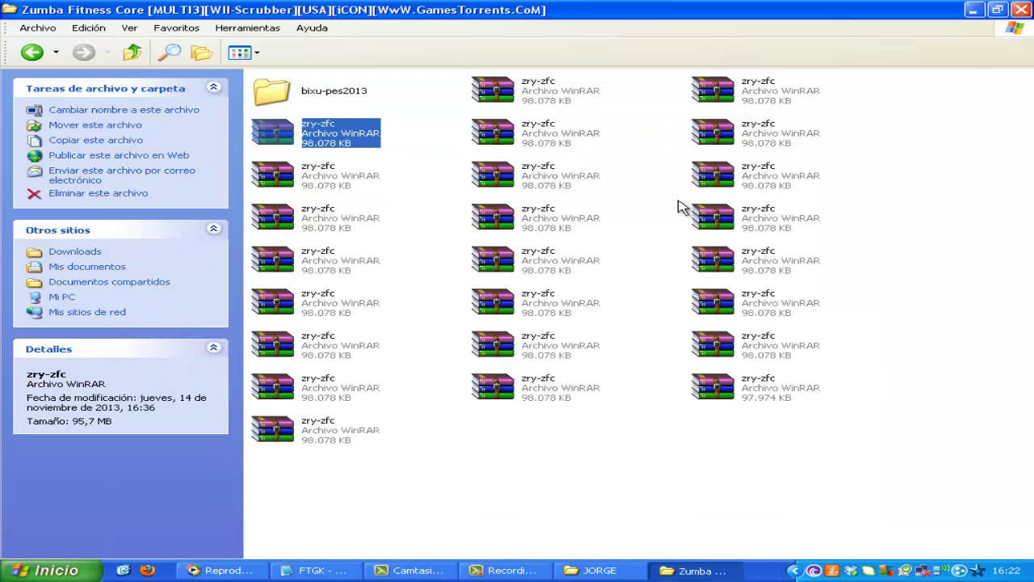
{"action": "left_click", "coordinate": [423, 300]}
Show the FTGK notes over the Zumba Fitness Core folder and highlight the step 2 instruction to extract only the first RAR file.
{"action": "left_click", "coordinate": [623, 572]}
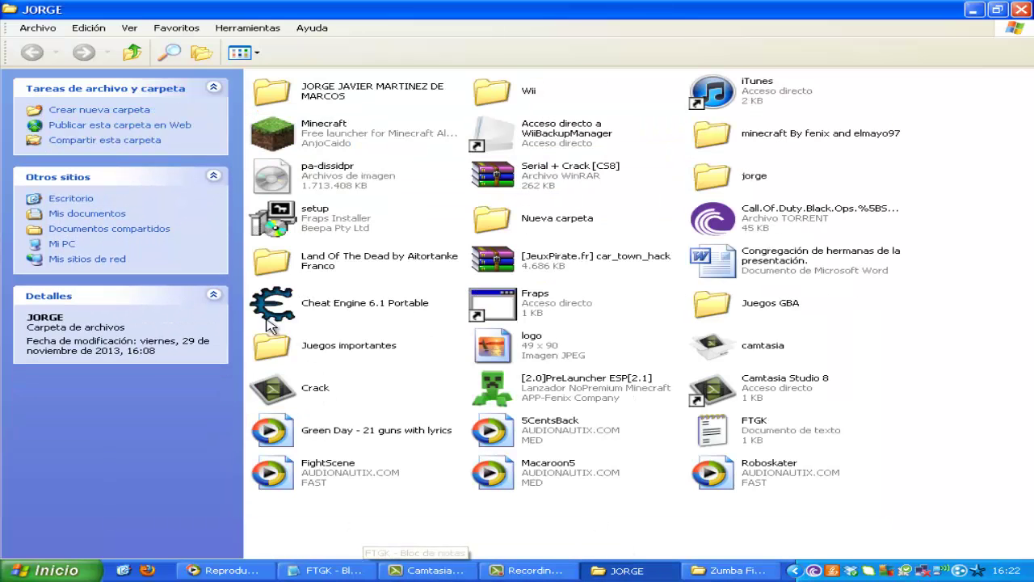
{"action": "left_click", "coordinate": [738, 575]}
{"action": "left_click", "coordinate": [333, 570]}
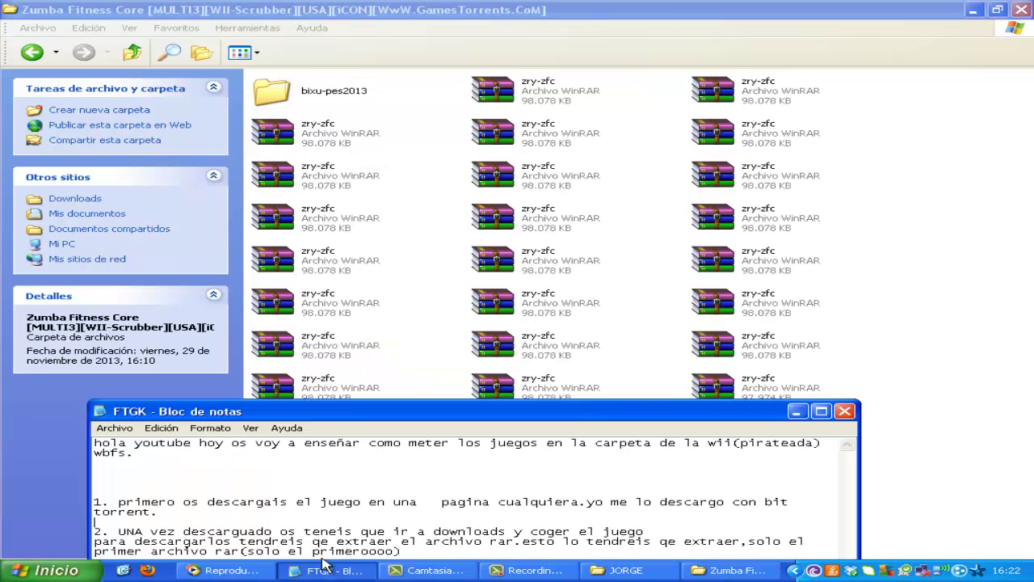
{"action": "left_click_drag", "start_coordinate": [363, 416], "coordinate": [363, 371]}
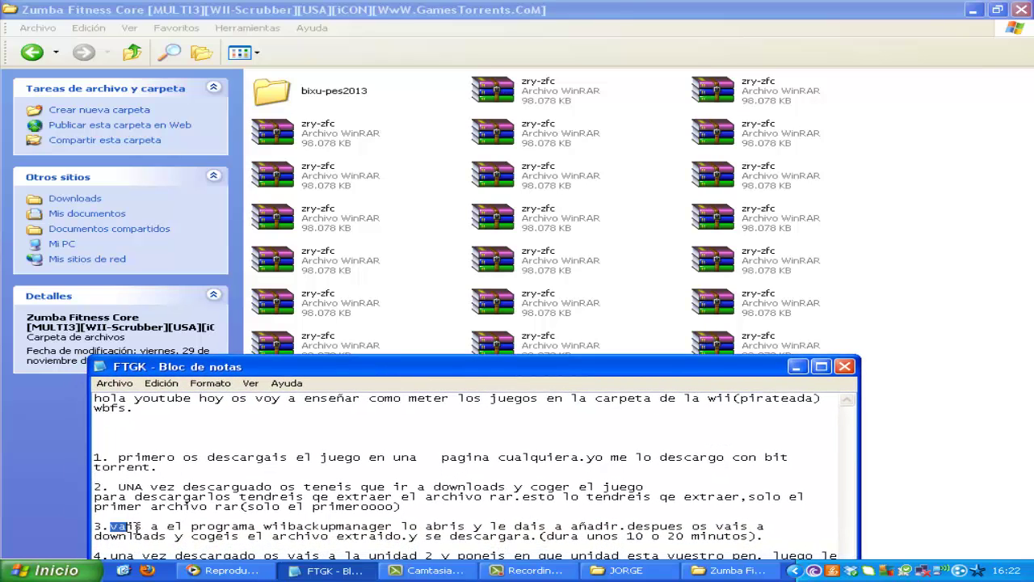
{"action": "left_click_drag", "start_coordinate": [137, 527], "coordinate": [178, 535]}
{"action": "left_click", "coordinate": [217, 517]}
{"action": "left_click_drag", "start_coordinate": [524, 499], "coordinate": [811, 507]}
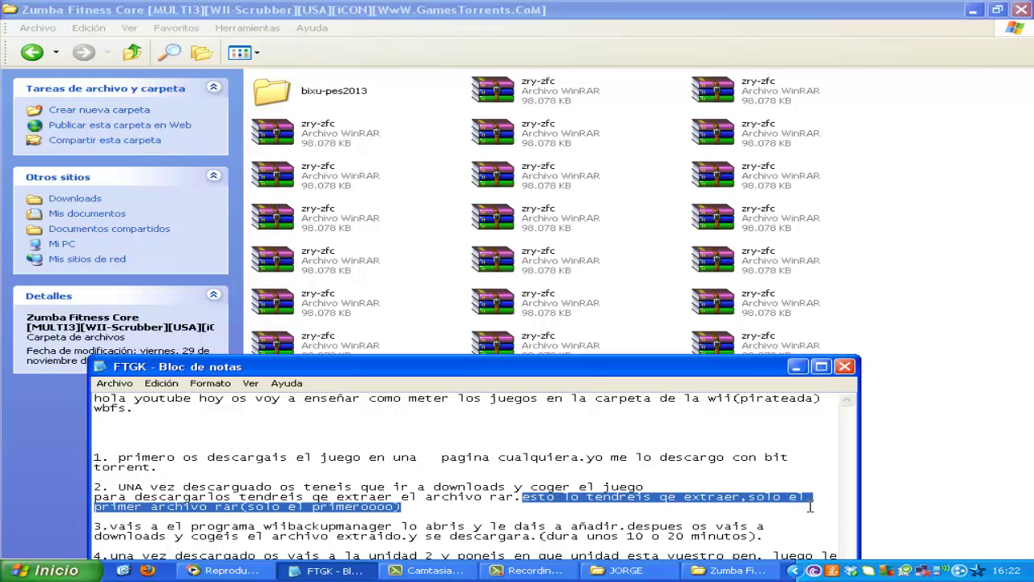
{"action": "left_click_drag", "start_coordinate": [96, 508], "coordinate": [417, 507]}
{"action": "left_click", "coordinate": [419, 508]}
Point out the first zry-zfc archive in the Zumba Fitness Core folder by selecting it, and clear the selection.
{"action": "left_click", "coordinate": [404, 174]}
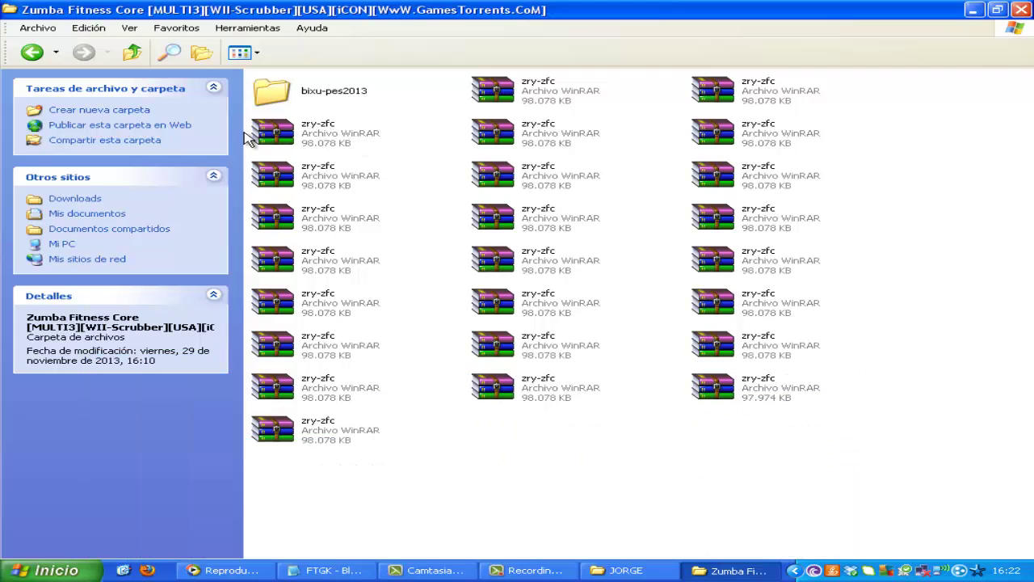
{"action": "left_click", "coordinate": [303, 135]}
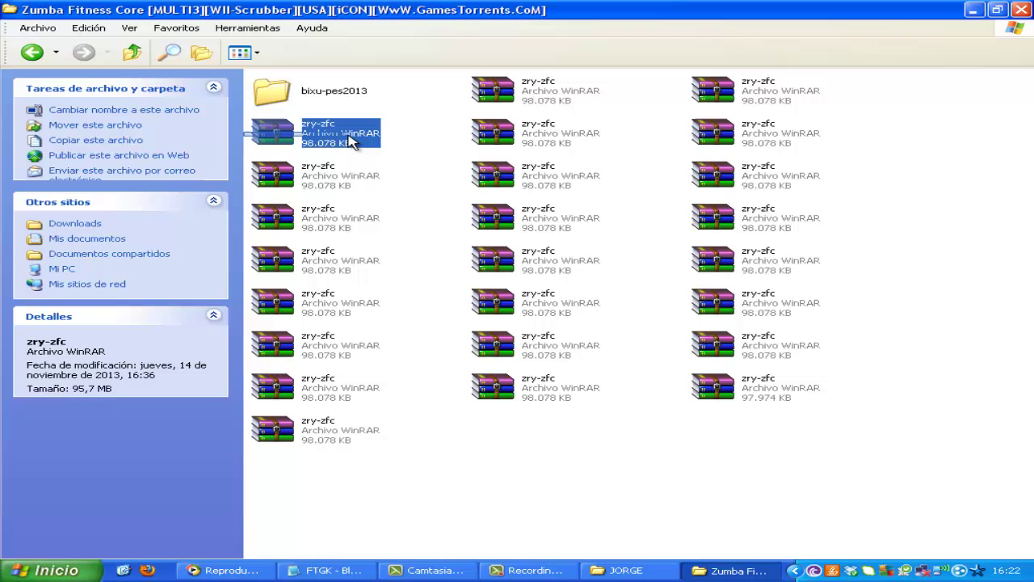
{"action": "left_click", "coordinate": [247, 147]}
{"action": "left_click", "coordinate": [255, 139]}
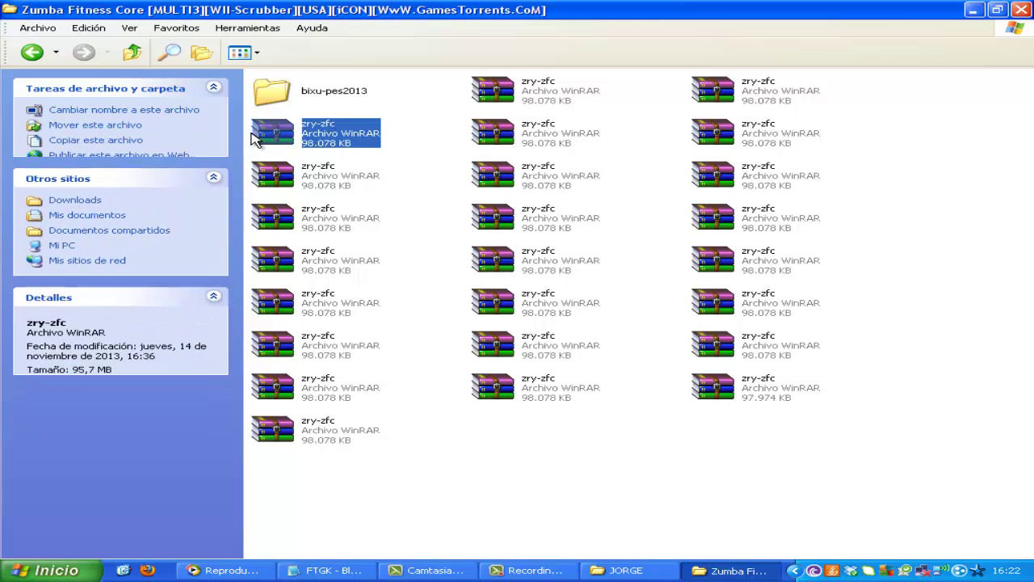
{"action": "left_click", "coordinate": [418, 169]}
Add ".lo extraeis." to the end of step 2 in the FTGK notes and reposition the notes window.
{"action": "left_click", "coordinate": [349, 570]}
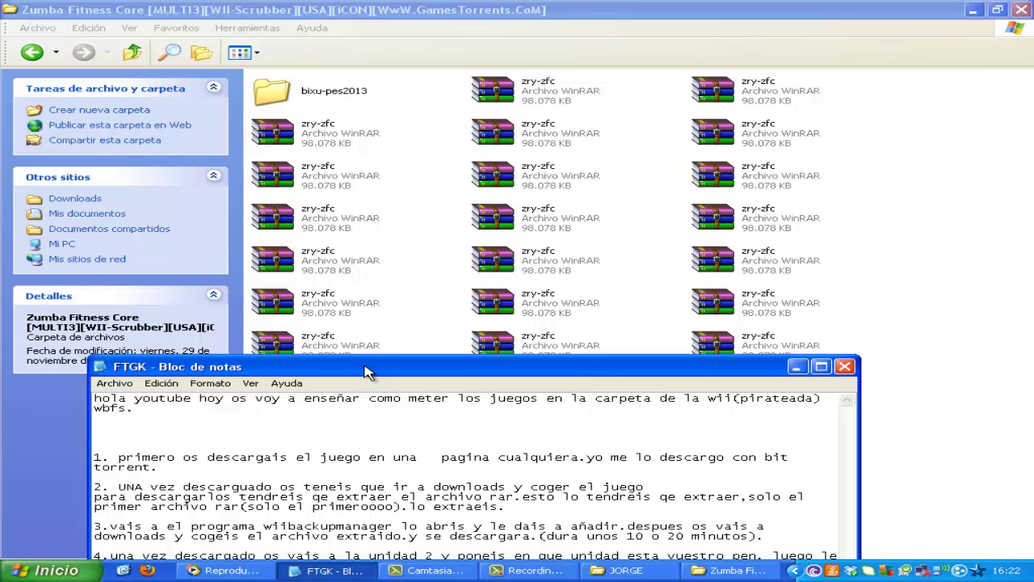
{"action": "left_click_drag", "start_coordinate": [360, 369], "coordinate": [420, 375]}
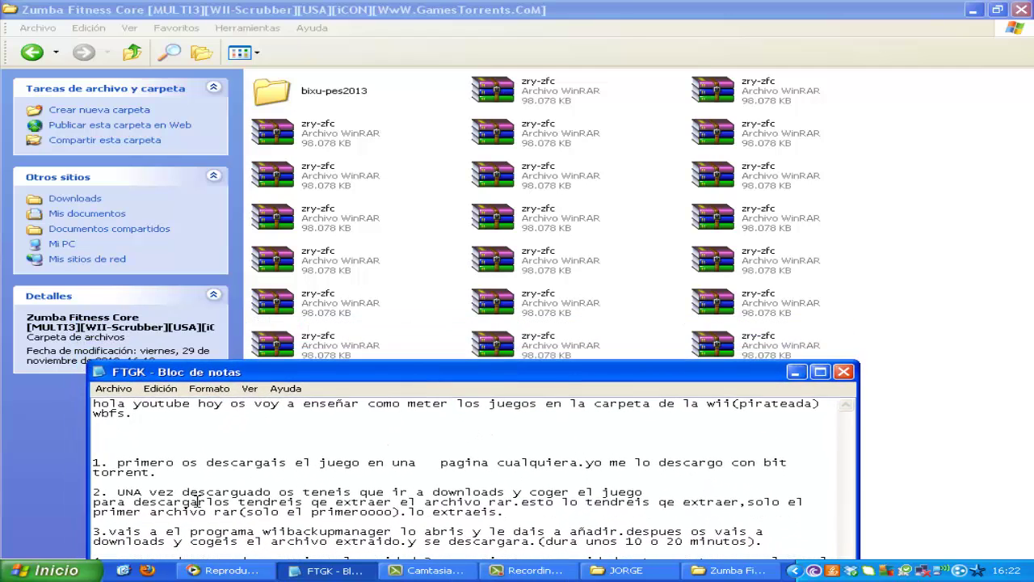
Highlight the step 3 instruction in the FTGK notes to open wiibackupmanager and choose añadir, clear the highlight and lower the notes window.
{"action": "left_click_drag", "start_coordinate": [95, 532], "coordinate": [329, 533]}
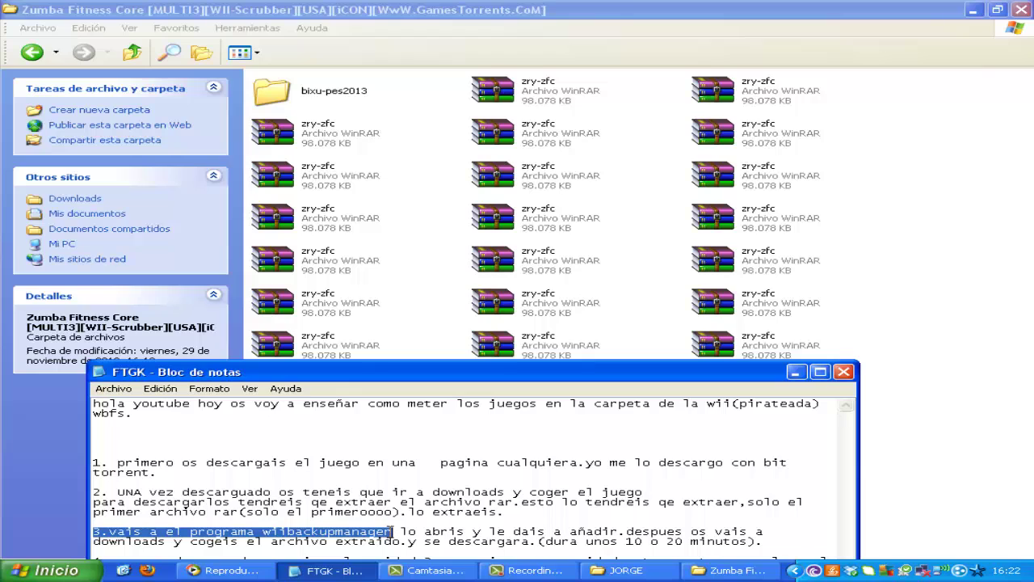
{"action": "left_click_drag", "start_coordinate": [394, 531], "coordinate": [620, 534]}
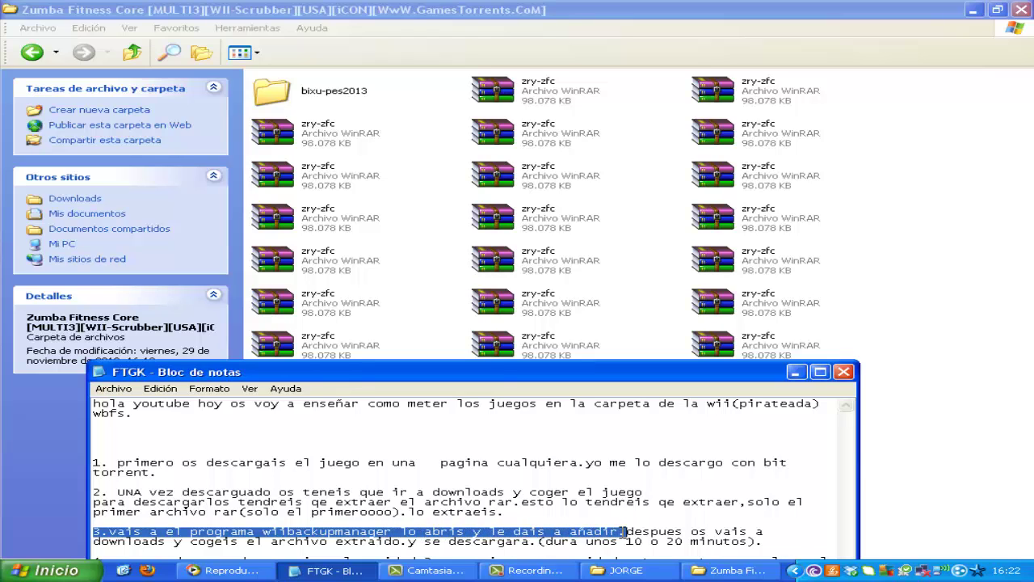
{"action": "left_click", "coordinate": [557, 435]}
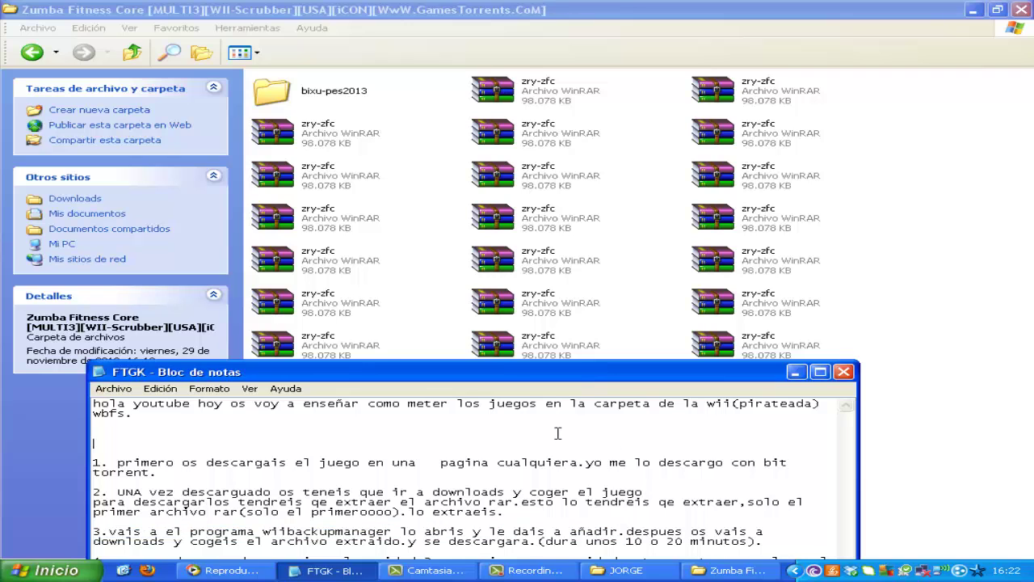
{"action": "left_click_drag", "start_coordinate": [575, 386], "coordinate": [581, 401]}
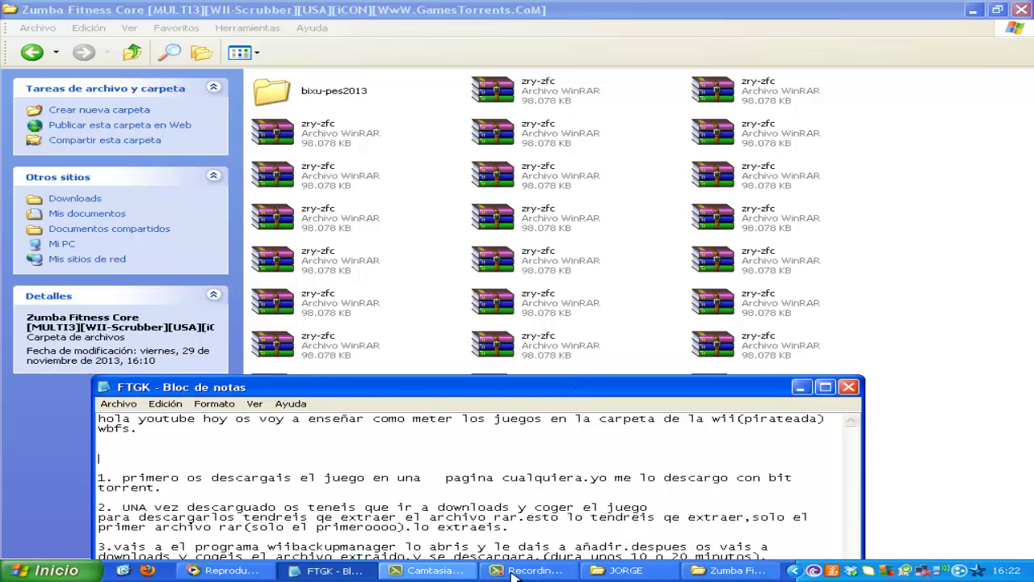
Launch Wii Backup Manager from its folder shortcut, start adding game files and browse to Mis documentos.
{"action": "left_click", "coordinate": [629, 571]}
{"action": "double_click", "coordinate": [537, 146]}
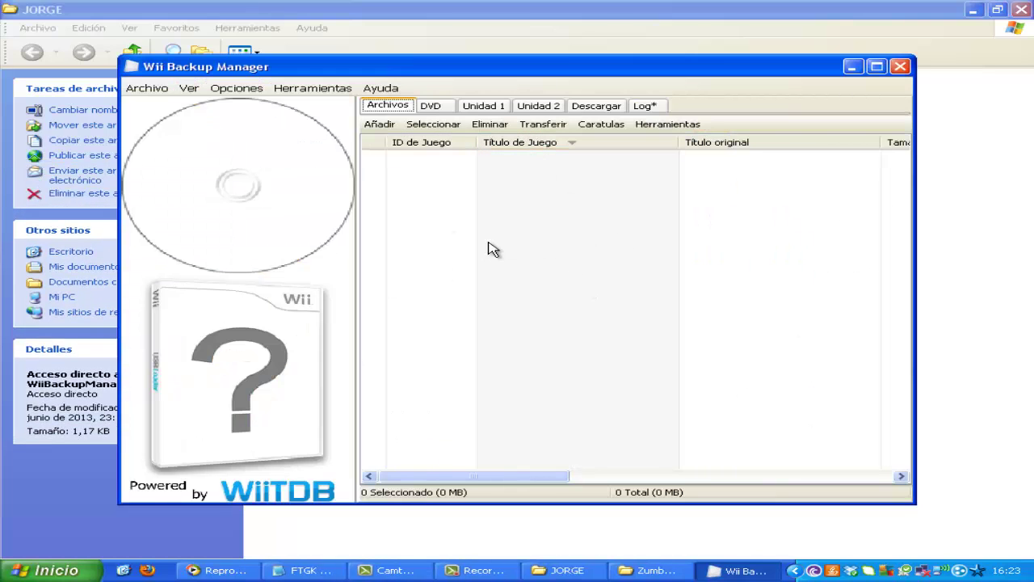
{"action": "left_click", "coordinate": [377, 126]}
{"action": "left_click", "coordinate": [379, 142]}
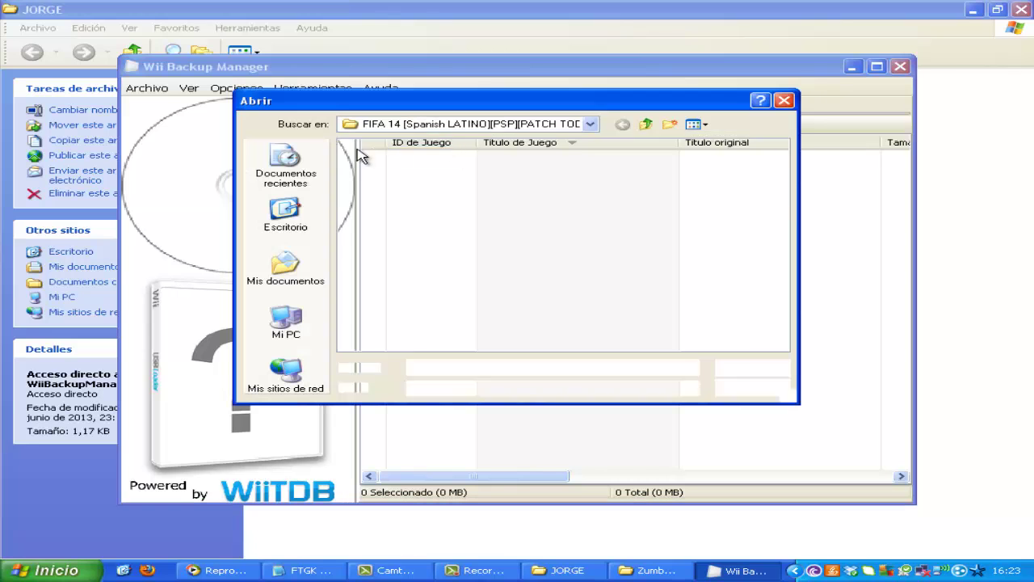
{"action": "left_click", "coordinate": [298, 281]}
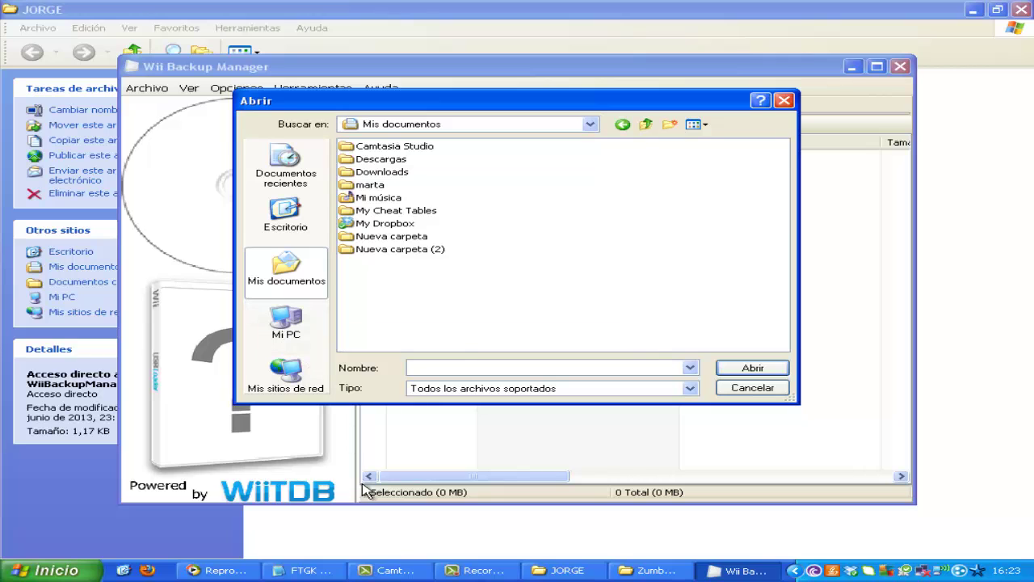
Highlight the rest of step 3 in the FTGK notes about picking the extracted file from downloads, and move the notes clear of the file dialog.
{"action": "left_click", "coordinate": [307, 570]}
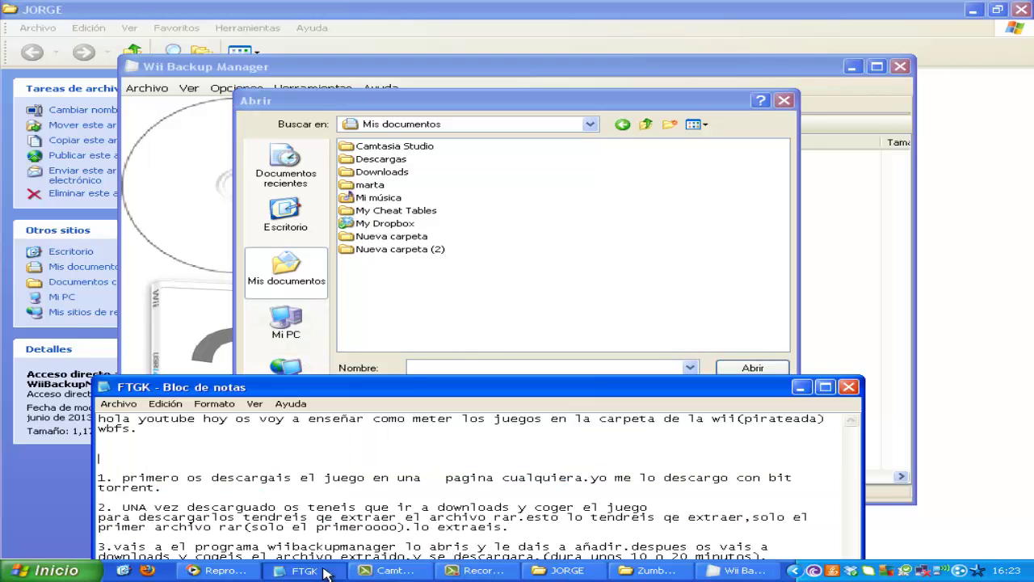
{"action": "left_click_drag", "start_coordinate": [410, 393], "coordinate": [413, 340]}
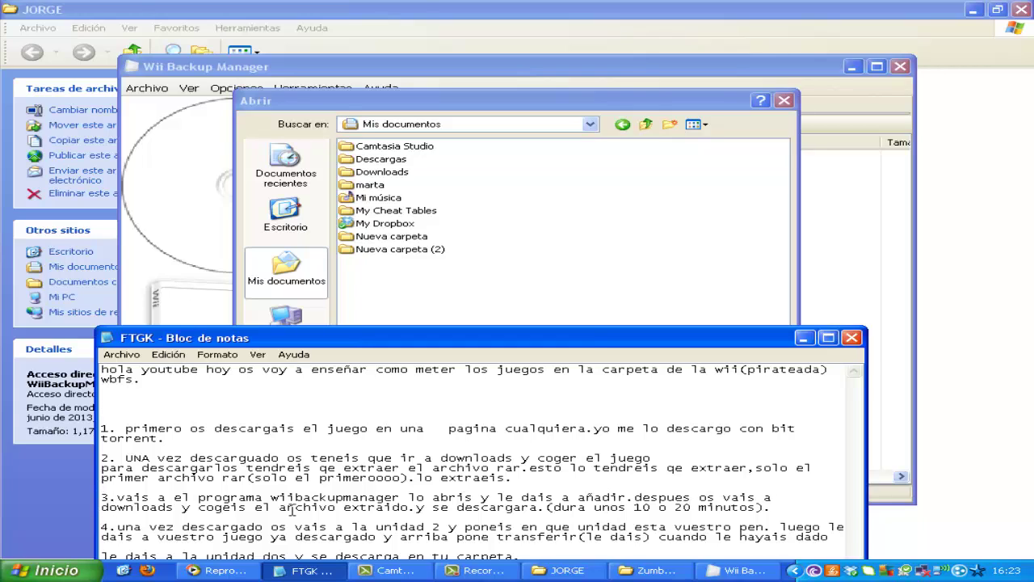
{"action": "left_click_drag", "start_coordinate": [635, 495], "coordinate": [777, 495]}
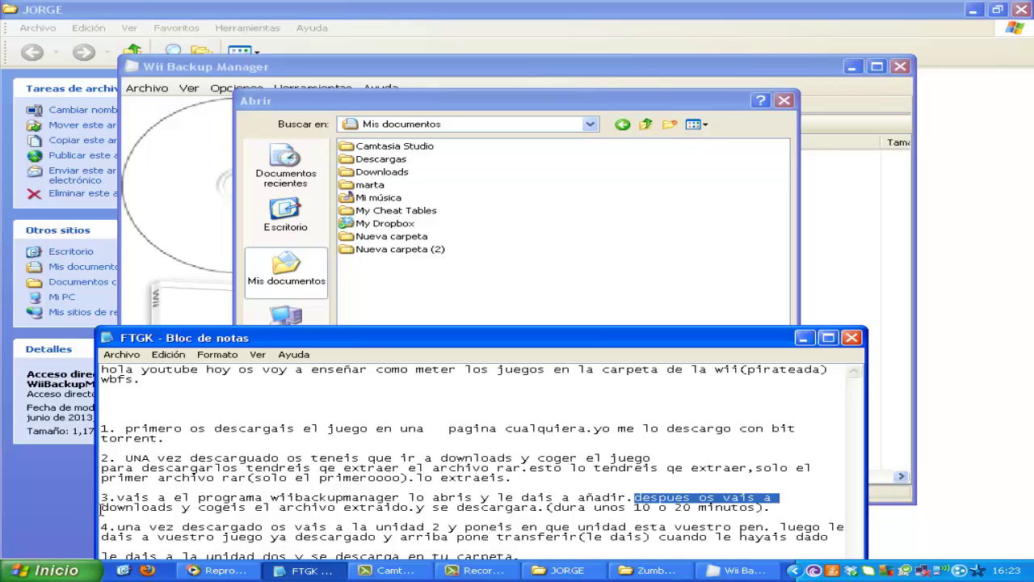
{"action": "left_click_drag", "start_coordinate": [101, 507], "coordinate": [297, 516]}
{"action": "left_click_drag", "start_coordinate": [396, 509], "coordinate": [415, 514]}
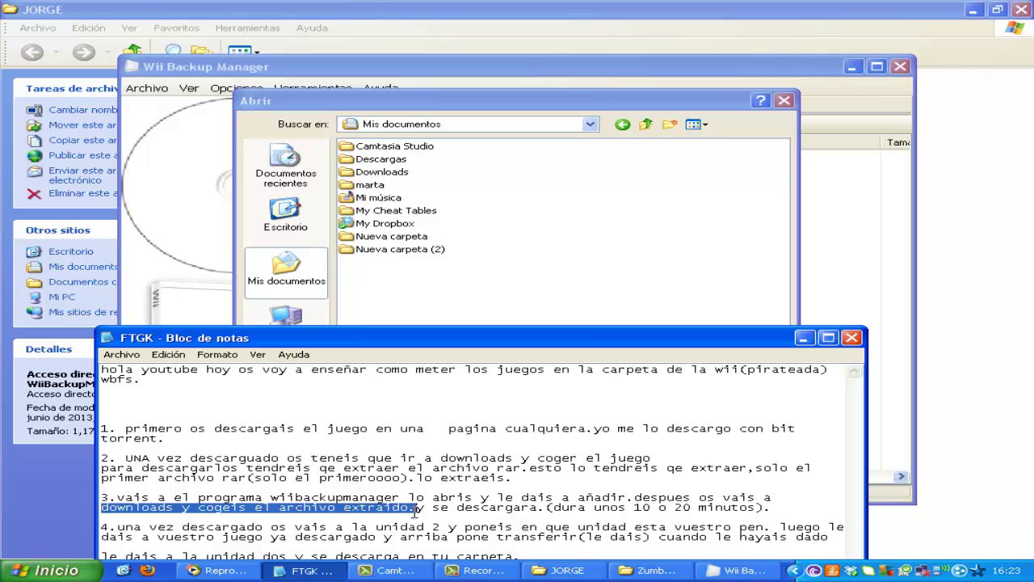
{"action": "left_click", "coordinate": [442, 521]}
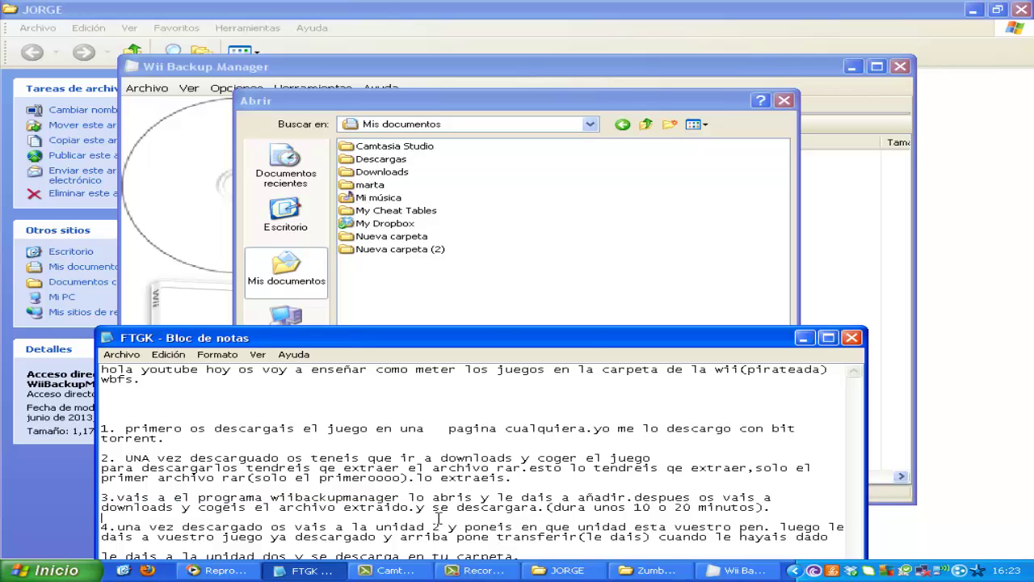
{"action": "left_click_drag", "start_coordinate": [482, 339], "coordinate": [505, 444]}
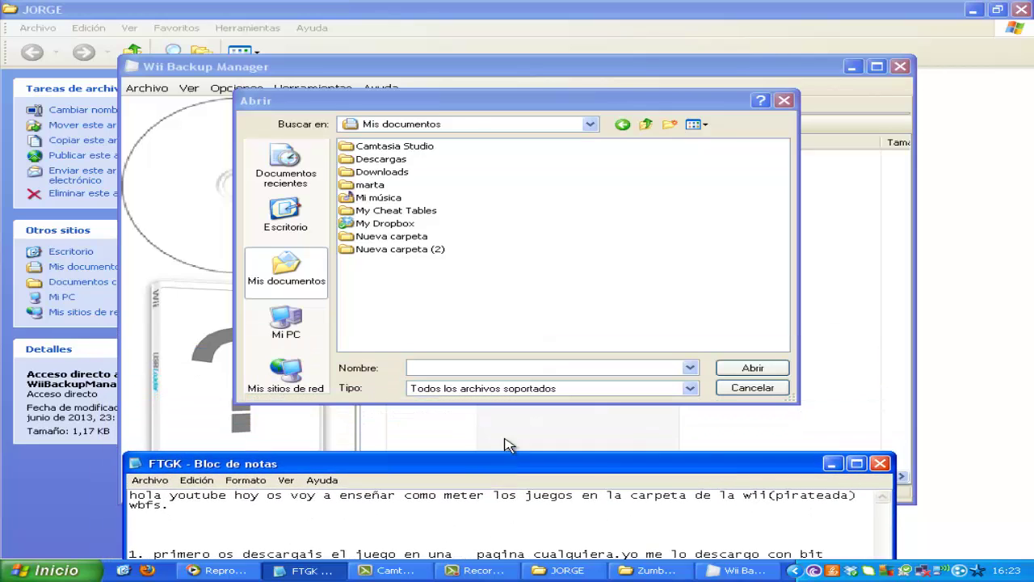
Browse to Downloads and the Zumba Fitness Core folder, point out the zry-zfc archive and close the file dialog without adding it.
{"action": "double_click", "coordinate": [392, 171]}
{"action": "double_click", "coordinate": [400, 181]}
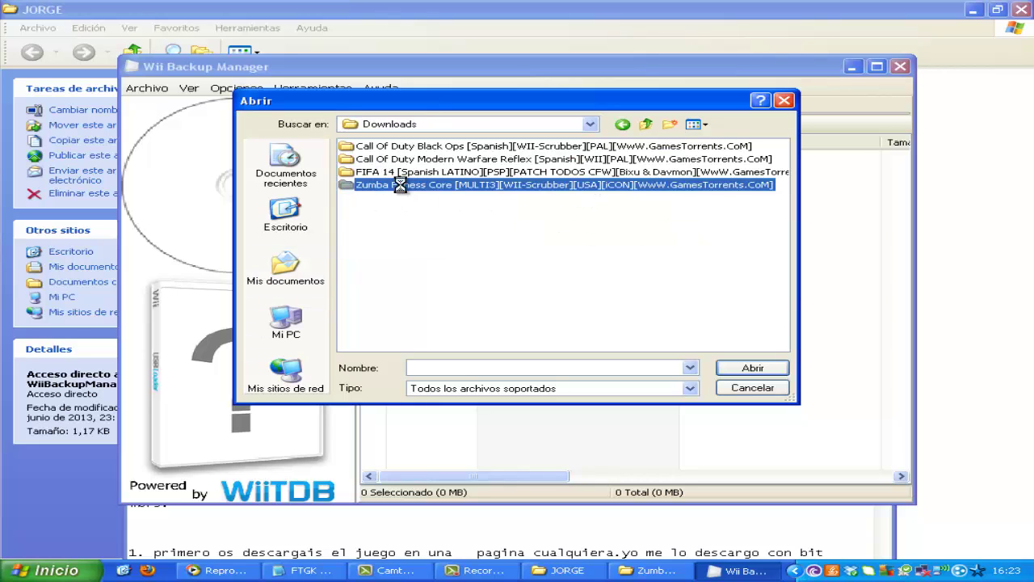
{"action": "right_click", "coordinate": [361, 167]}
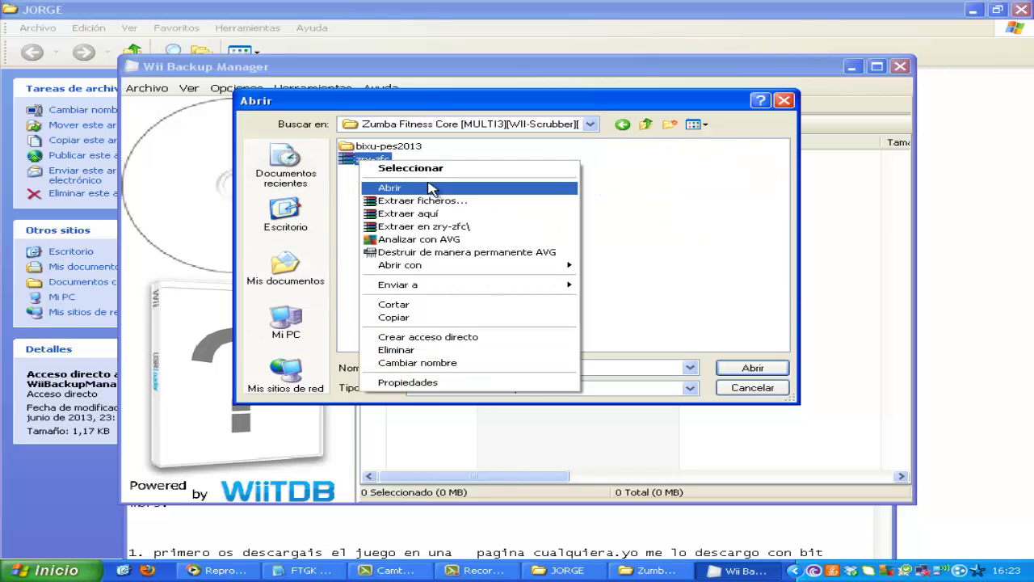
{"action": "left_click", "coordinate": [643, 212]}
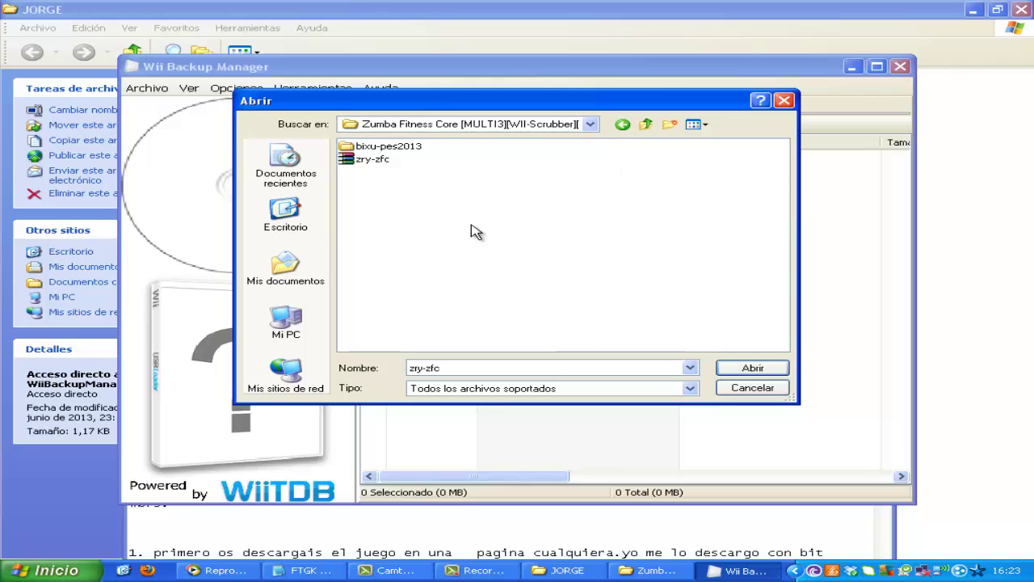
{"action": "left_click", "coordinate": [784, 101]}
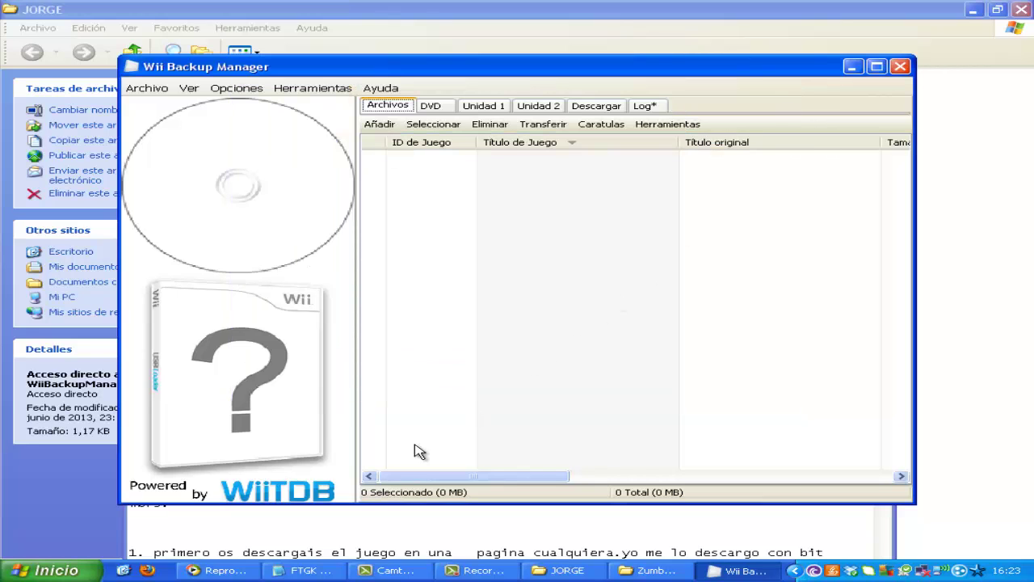
Delete "y se descargara.(dura unos 10 o 20 minutos)." from the end of step 3 in the FTGK notes.
{"action": "left_click", "coordinate": [303, 571]}
{"action": "left_click_drag", "start_coordinate": [266, 525], "coordinate": [266, 425]}
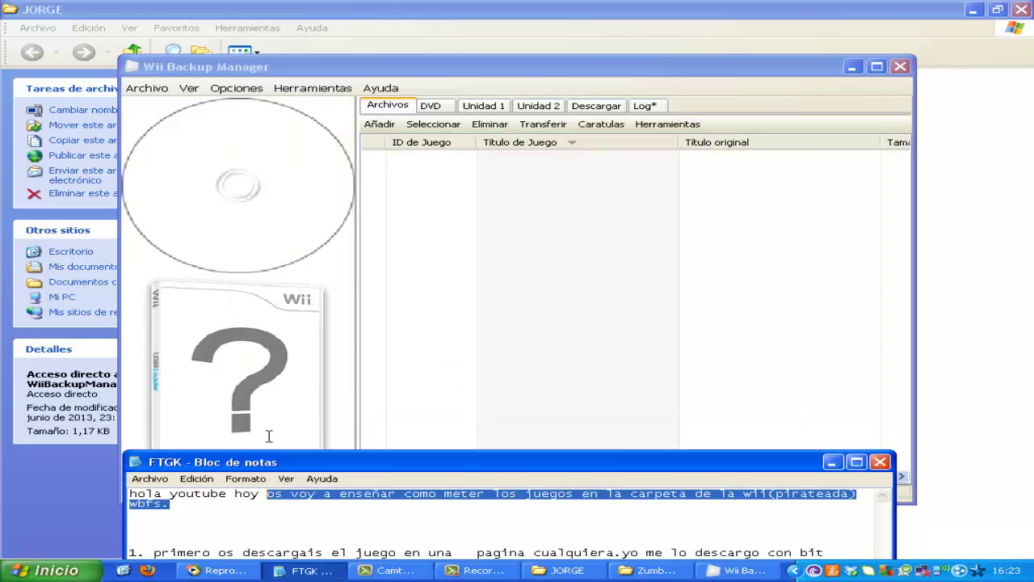
{"action": "left_click", "coordinate": [378, 508]}
{"action": "left_click_drag", "start_coordinate": [469, 459], "coordinate": [472, 304]}
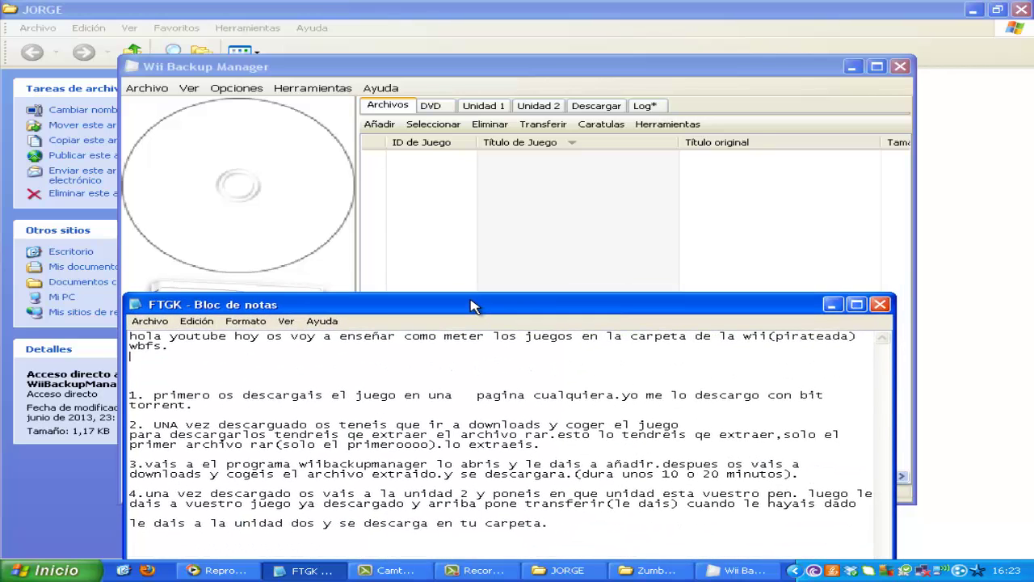
{"action": "left_click", "coordinate": [804, 475]}
{"action": "key", "text": "BackSpace"}
{"action": "key", "text": "BackSpace"}
{"action": "key", "text": "BackSpace"}
{"action": "key", "text": "BackSpace"}
{"action": "key", "text": "BackSpace"}
{"action": "key", "text": "BackSpace"}
{"action": "key", "text": "BackSpace"}
{"action": "key", "text": "BackSpace"}
{"action": "key", "text": "BackSpace"}
{"action": "key", "text": "BackSpace"}
{"action": "key", "text": "BackSpace"}
{"action": "key", "text": "BackSpace"}
{"action": "key", "text": "BackSpace"}
{"action": "key", "text": "BackSpace"}
{"action": "key", "text": "BackSpace"}
{"action": "key", "text": "BackSpace"}
{"action": "key", "text": "BackSpace"}
{"action": "key", "text": "BackSpace"}
{"action": "key", "text": "BackSpace"}
{"action": "key", "text": "BackSpace"}
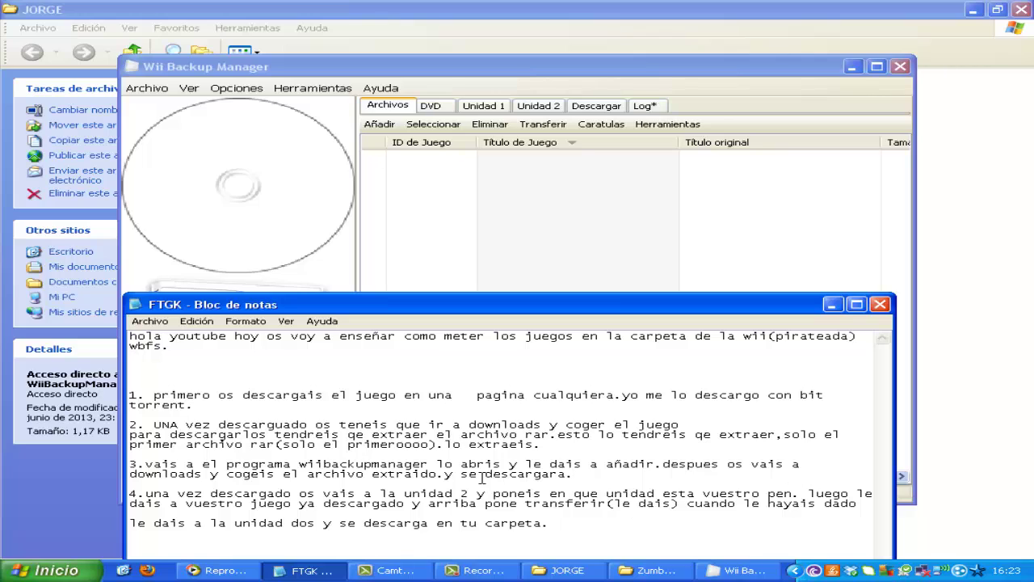
{"action": "key", "text": "BackSpace"}
{"action": "key", "text": "BackSpace"}
{"action": "key", "text": "BackSpace"}
{"action": "key", "text": "BackSpace"}
{"action": "key", "text": "BackSpace"}
{"action": "key", "text": "BackSpace"}
{"action": "key", "text": "BackSpace"}
{"action": "key", "text": "BackSpace"}
{"action": "key", "text": "BackSpace"}
{"action": "key", "text": "BackSpace"}
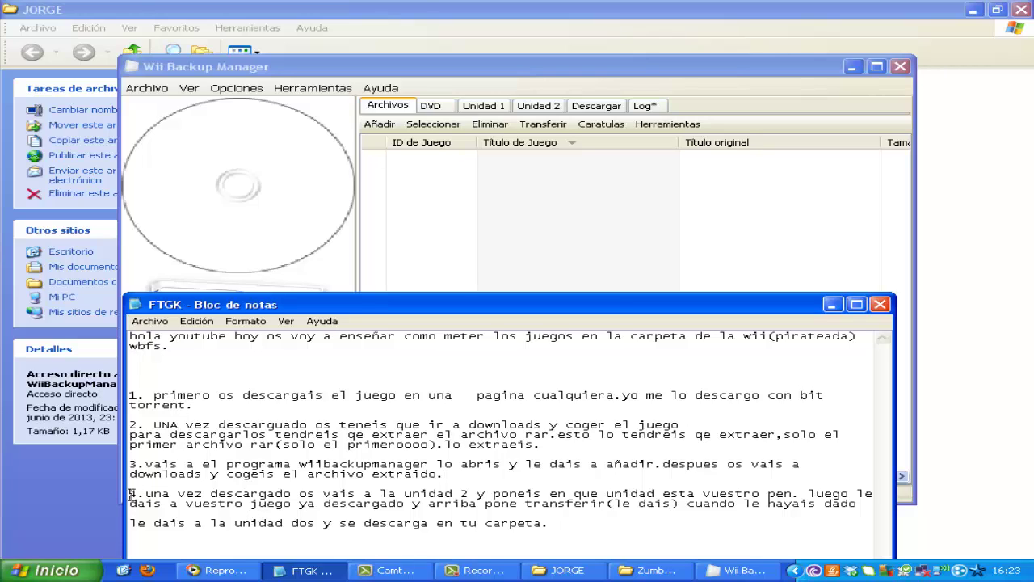
Delete "una vez descargado" from the start of step 4 in the FTGK notes, keeping the step number.
{"action": "left_click_drag", "start_coordinate": [129, 493], "coordinate": [138, 495]}
{"action": "left_click", "coordinate": [291, 495]}
{"action": "key", "text": "BackSpace"}
{"action": "key", "text": "BackSpace"}
{"action": "key", "text": "BackSpace"}
{"action": "key", "text": "BackSpace"}
{"action": "key", "text": "BackSpace"}
{"action": "key", "text": "BackSpace"}
{"action": "key", "text": "BackSpace"}
{"action": "key", "text": "BackSpace"}
{"action": "key", "text": "BackSpace"}
{"action": "key", "text": "BackSpace"}
{"action": "key", "text": "BackSpace"}
{"action": "key", "text": "BackSpace"}
{"action": "key", "text": "BackSpace"}
{"action": "key", "text": "BackSpace"}
{"action": "key", "text": "BackSpace"}
{"action": "key", "text": "BackSpace"}
{"action": "key", "text": "BackSpace"}
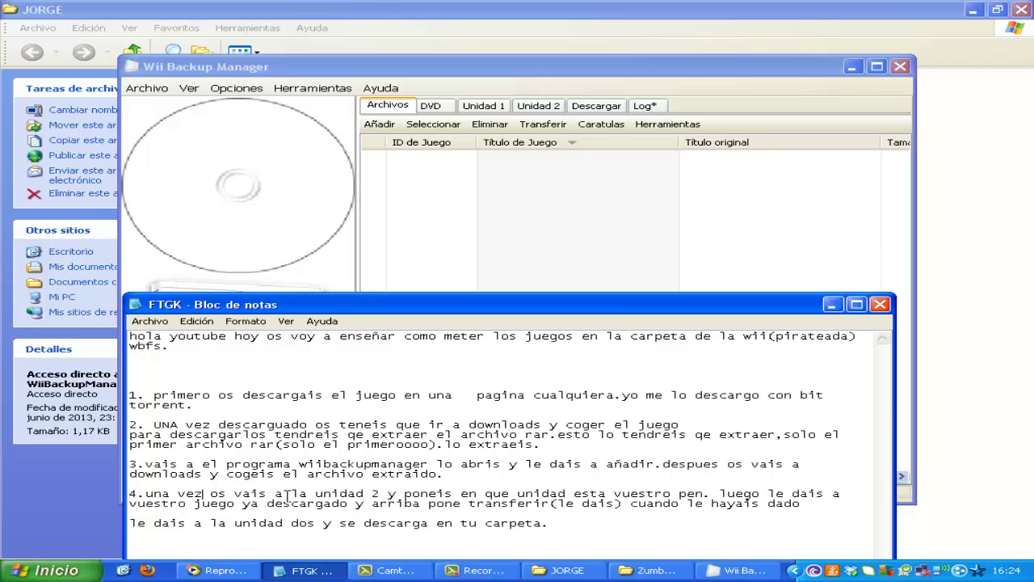
{"action": "key", "text": "BackSpace"}
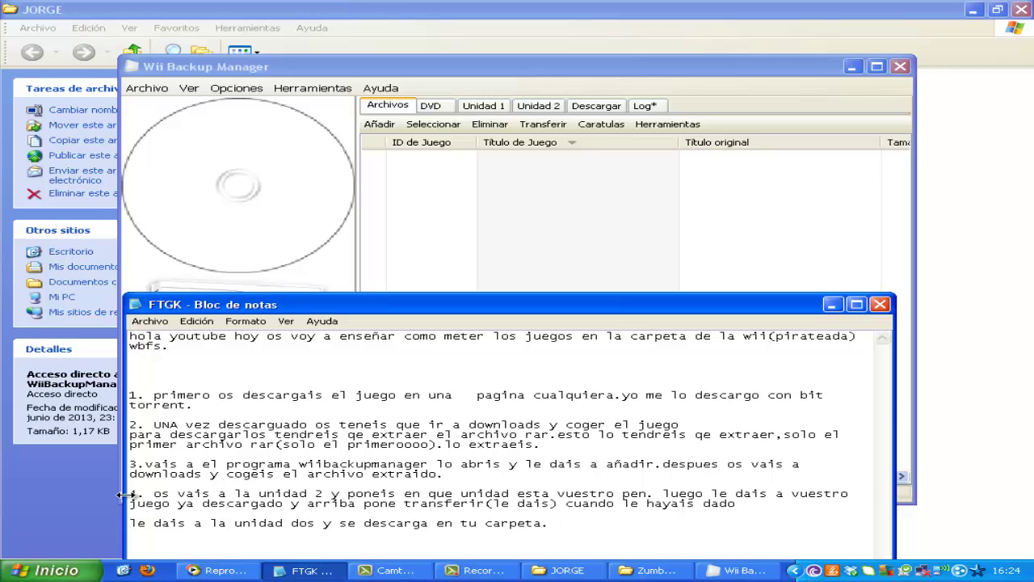
Highlight the step 4 instruction about choosing the pen's drive, and set Unidad 2 in Wii Backup Manager to Unidad (I:).
{"action": "left_click_drag", "start_coordinate": [130, 494], "coordinate": [655, 495]}
{"action": "left_click", "coordinate": [653, 482]}
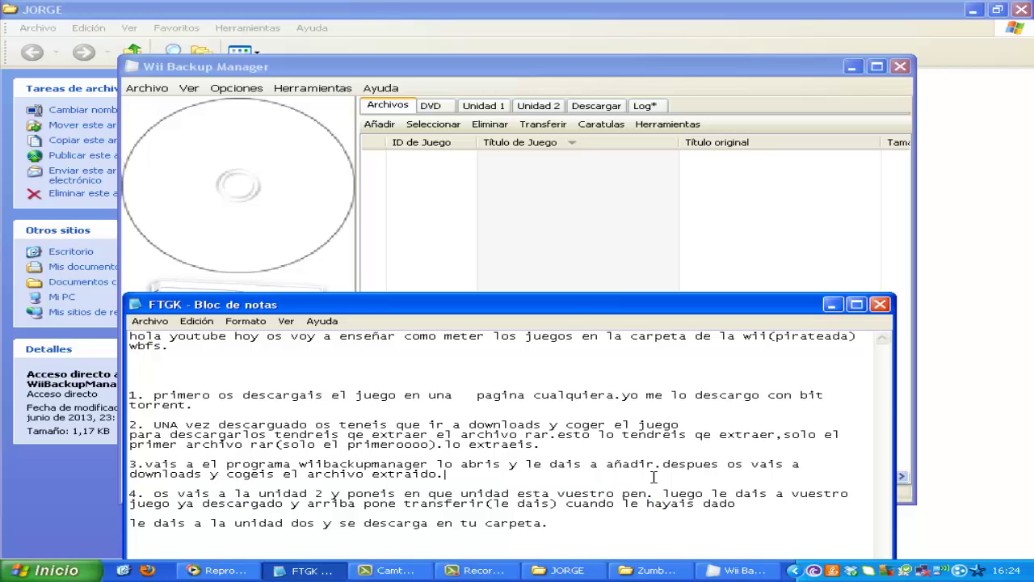
{"action": "left_click", "coordinate": [554, 111]}
{"action": "left_click", "coordinate": [502, 123]}
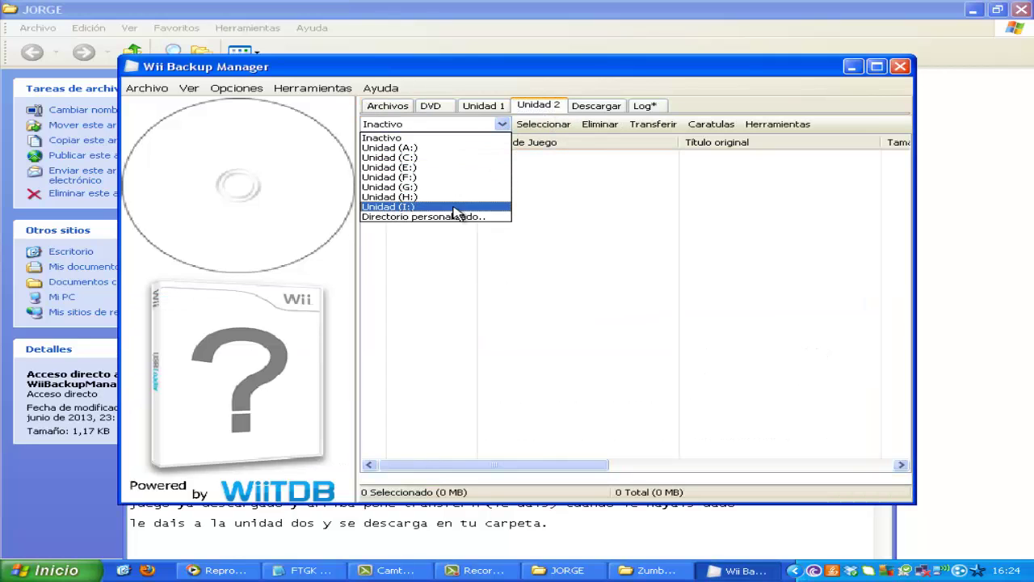
{"action": "left_click", "coordinate": [455, 207]}
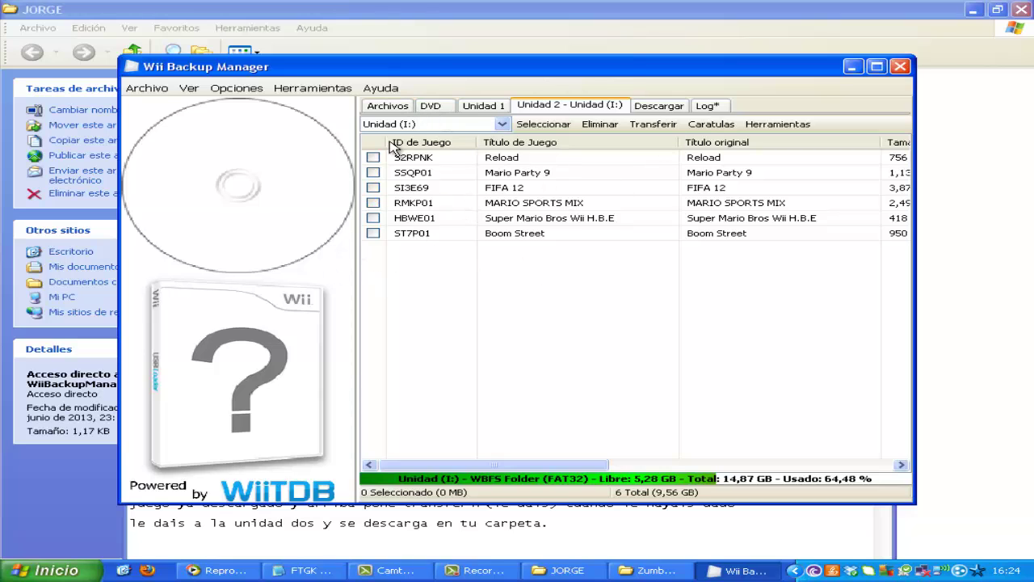
Bring up the FTGK notes, highlight the step 4 text about selecting the downloaded game and choosing transferir, and clear the highlight.
{"action": "left_click", "coordinate": [568, 570]}
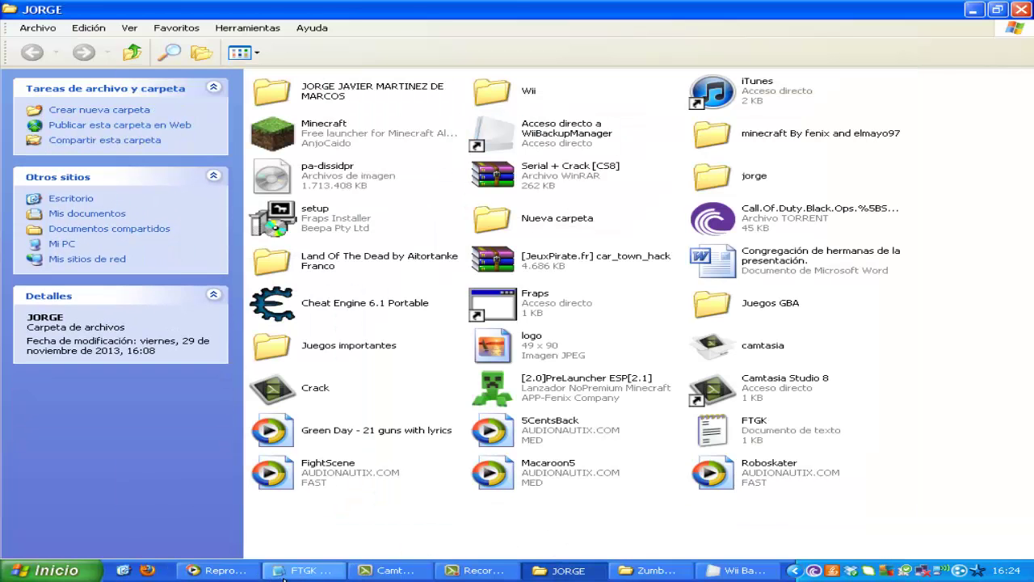
{"action": "left_click", "coordinate": [282, 575]}
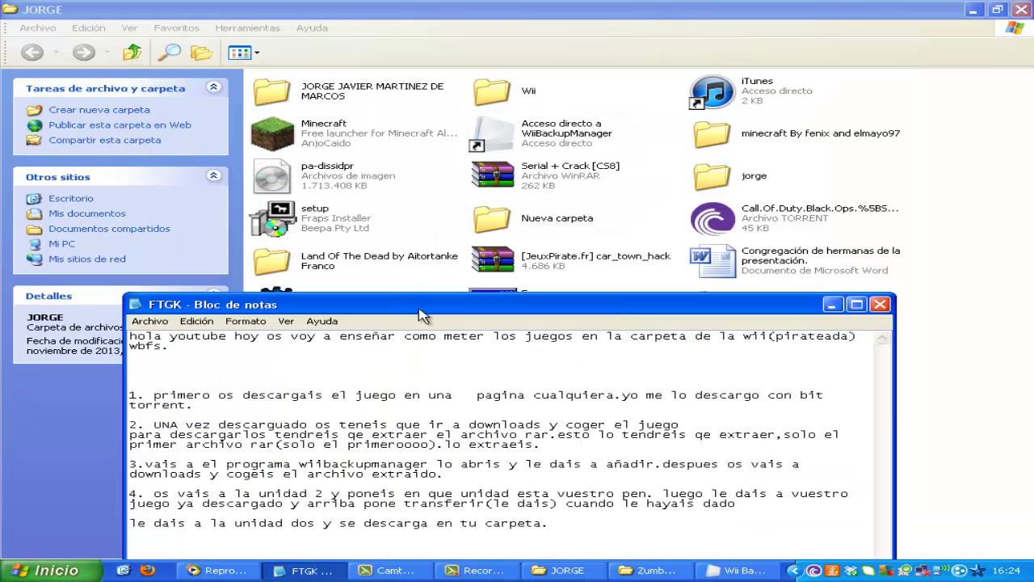
{"action": "left_click_drag", "start_coordinate": [421, 313], "coordinate": [391, 276]}
{"action": "left_click_drag", "start_coordinate": [633, 455], "coordinate": [826, 456]}
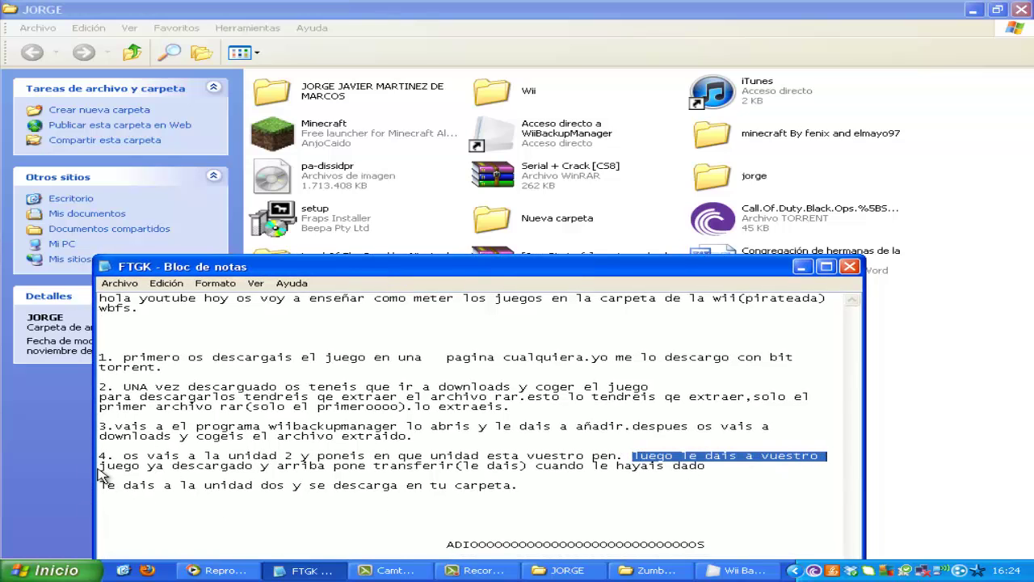
{"action": "left_click_drag", "start_coordinate": [99, 466], "coordinate": [347, 475]}
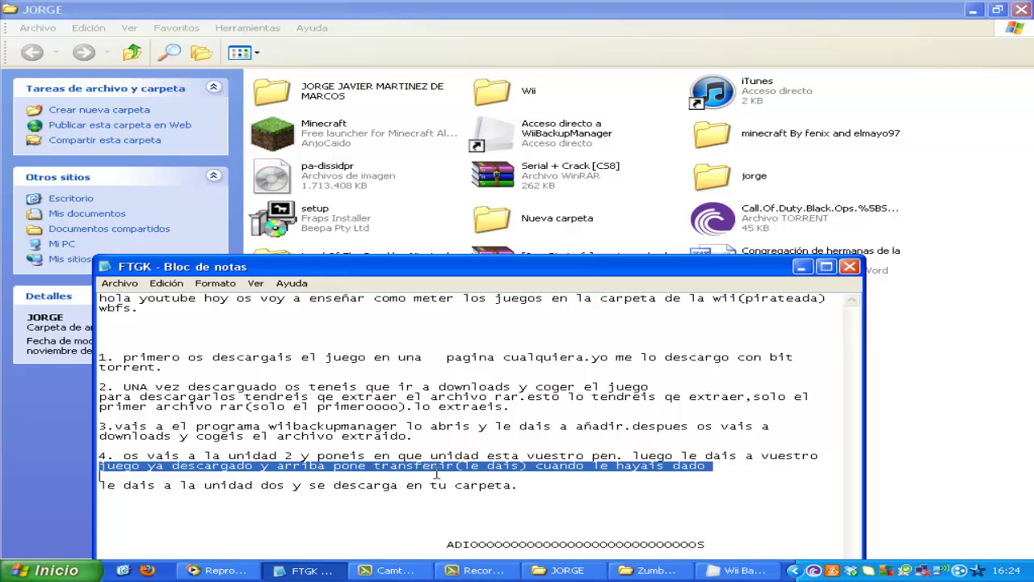
{"action": "left_click_drag", "start_coordinate": [455, 473], "coordinate": [529, 469]}
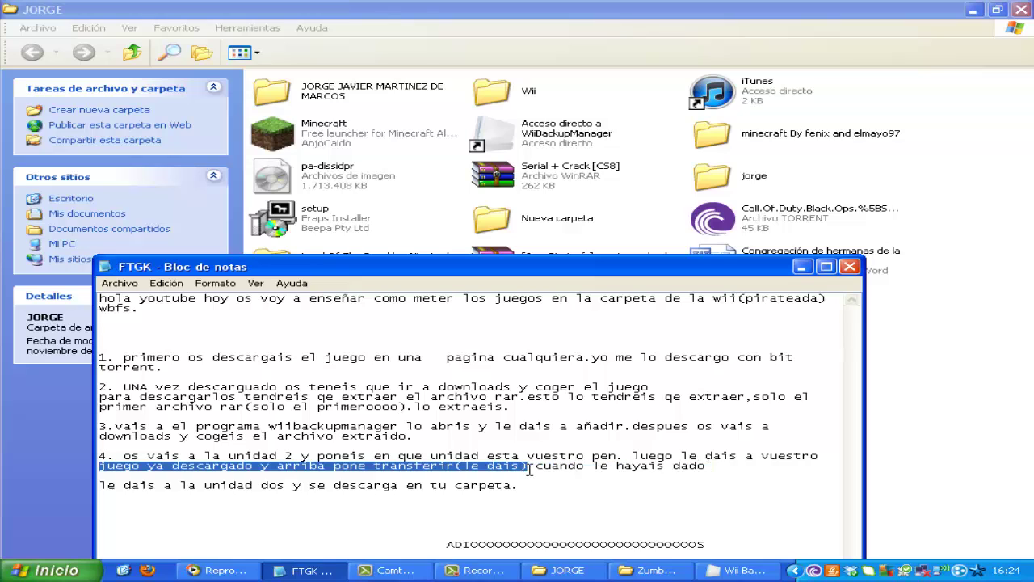
{"action": "left_click", "coordinate": [532, 485]}
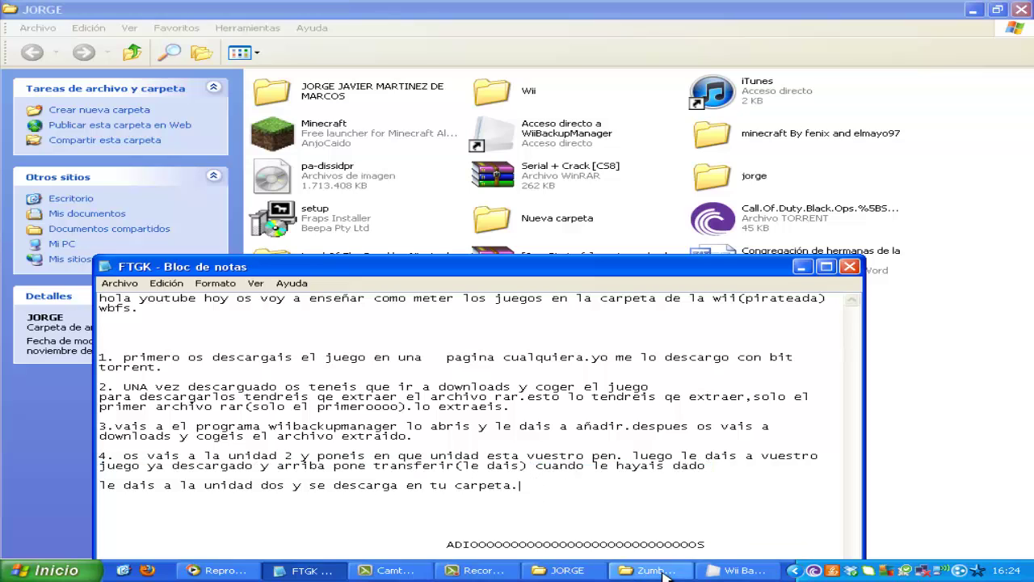
Switch back to Wii Backup Manager, show the Transferir options for the Archivos list and close them without transferring anything.
{"action": "left_click", "coordinate": [561, 570]}
{"action": "left_click", "coordinate": [715, 570]}
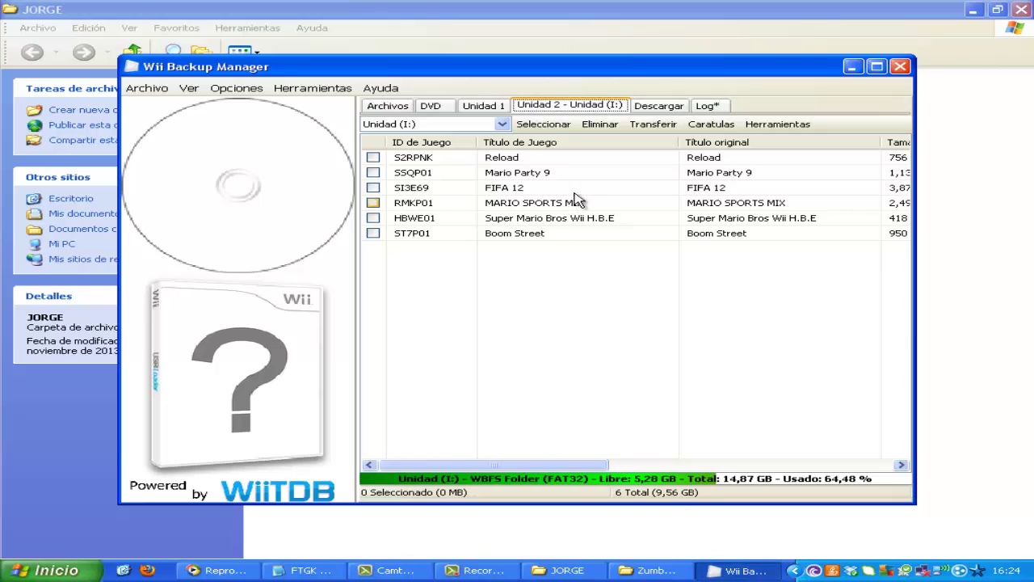
{"action": "left_click", "coordinate": [395, 106]}
{"action": "left_click", "coordinate": [554, 130]}
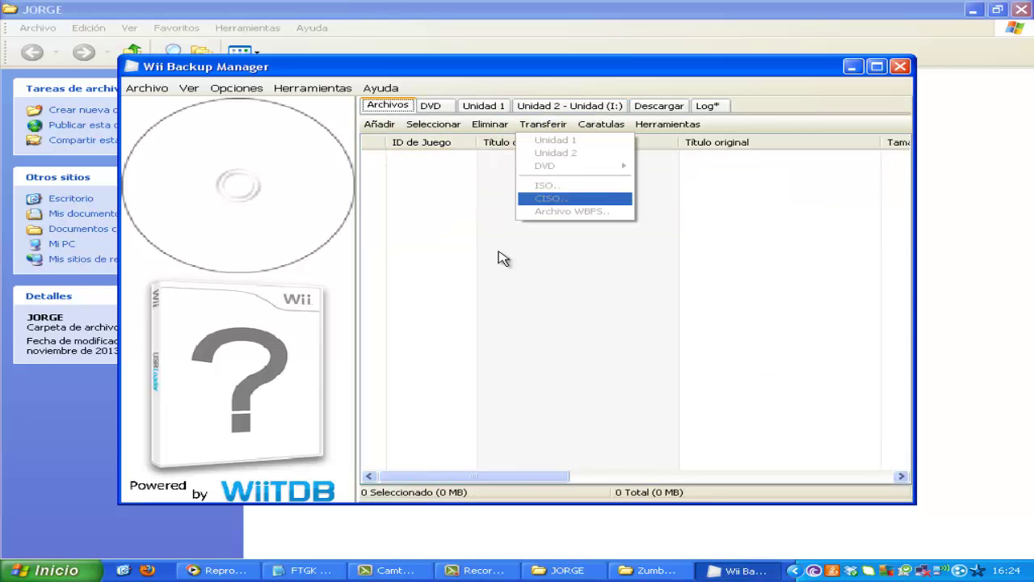
{"action": "left_click", "coordinate": [455, 313]}
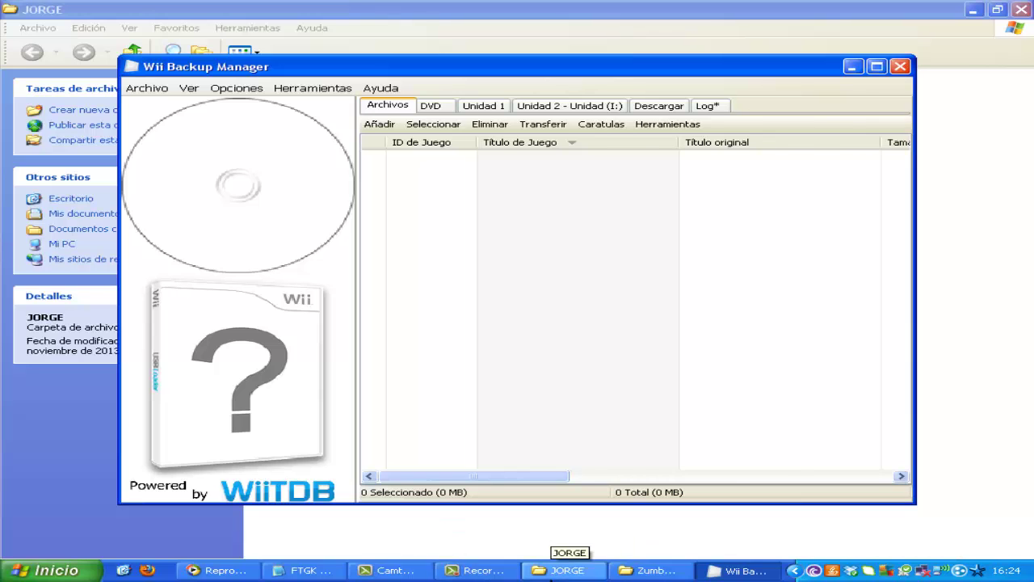
Bring up the FTGK notes and highlight both lines of step 4, about choosing the pen's unit and transferring the game, clearing each highlight.
{"action": "left_click", "coordinate": [579, 570]}
{"action": "left_click", "coordinate": [319, 571]}
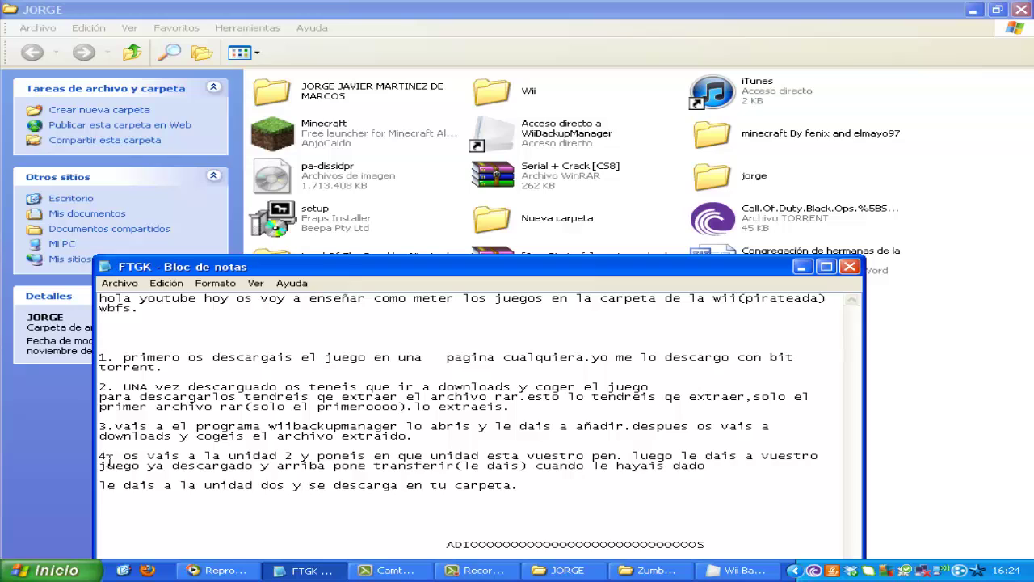
{"action": "left_click_drag", "start_coordinate": [124, 458], "coordinate": [820, 456]}
{"action": "left_click", "coordinate": [711, 476]}
{"action": "left_click_drag", "start_coordinate": [99, 467], "coordinate": [723, 468]}
{"action": "left_click", "coordinate": [258, 476]}
Highlight "le dais a la unidad dos" in the line below step 4 of the notes, and clear the highlight.
{"action": "left_click", "coordinate": [606, 510]}
{"action": "left_click_drag", "start_coordinate": [99, 485], "coordinate": [285, 488]}
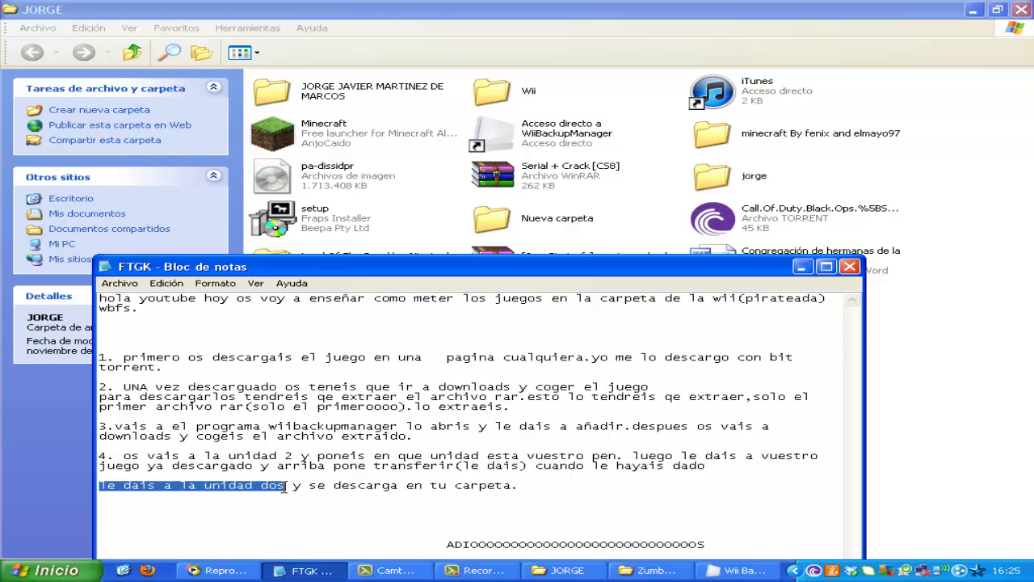
{"action": "left_click", "coordinate": [305, 516]}
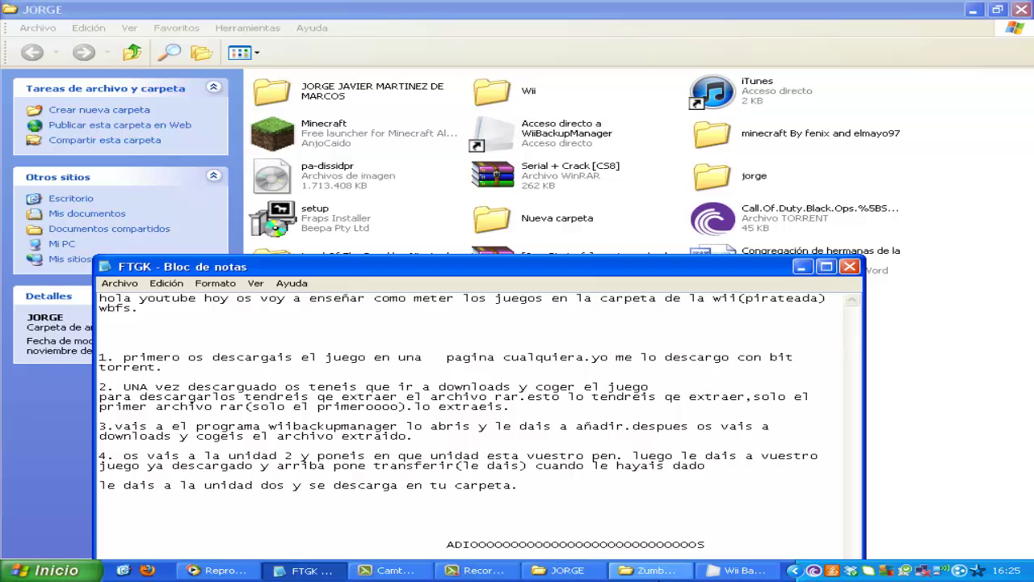
Switch to Wii Backup Manager, point out Unidad 2 among the Transferir options, and close them without transferring anything.
{"action": "left_click", "coordinate": [735, 571]}
{"action": "left_click", "coordinate": [543, 124]}
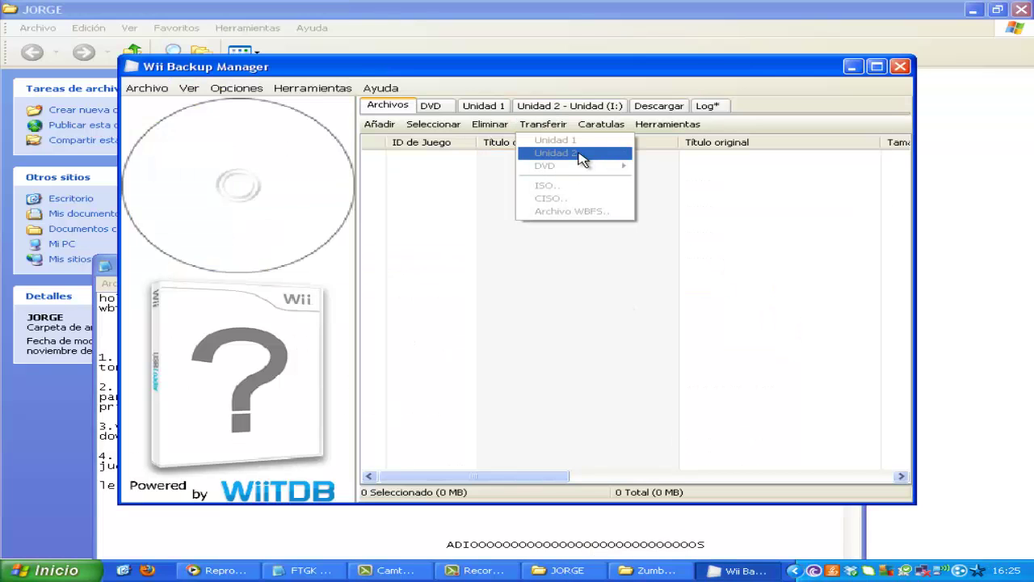
{"action": "left_click", "coordinate": [503, 461]}
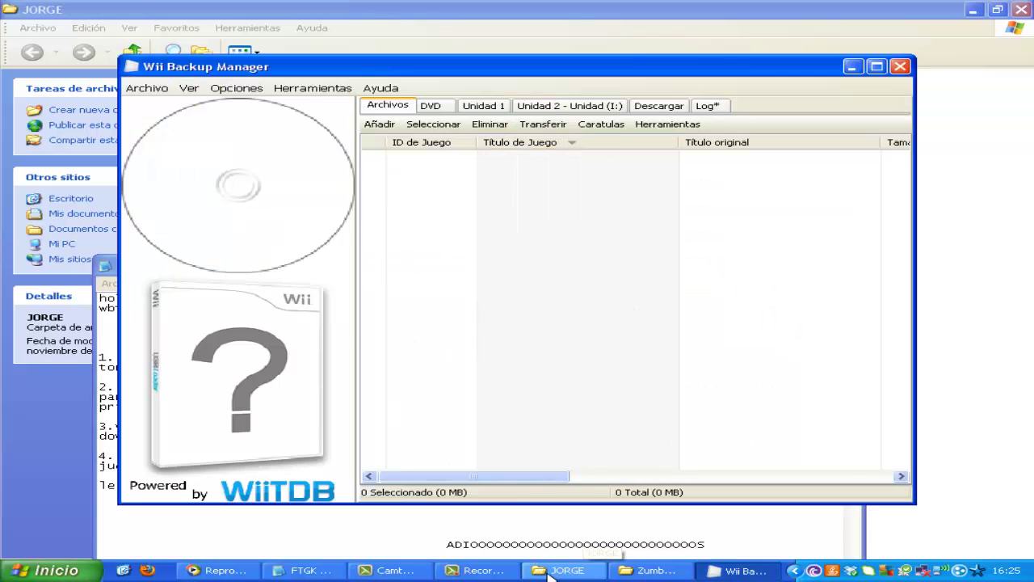
Return to the FTGK notes, add "(dura unos 20 minutos)" after "en tu carpeta.", and shift the notes window slightly upward.
{"action": "left_click", "coordinate": [303, 570]}
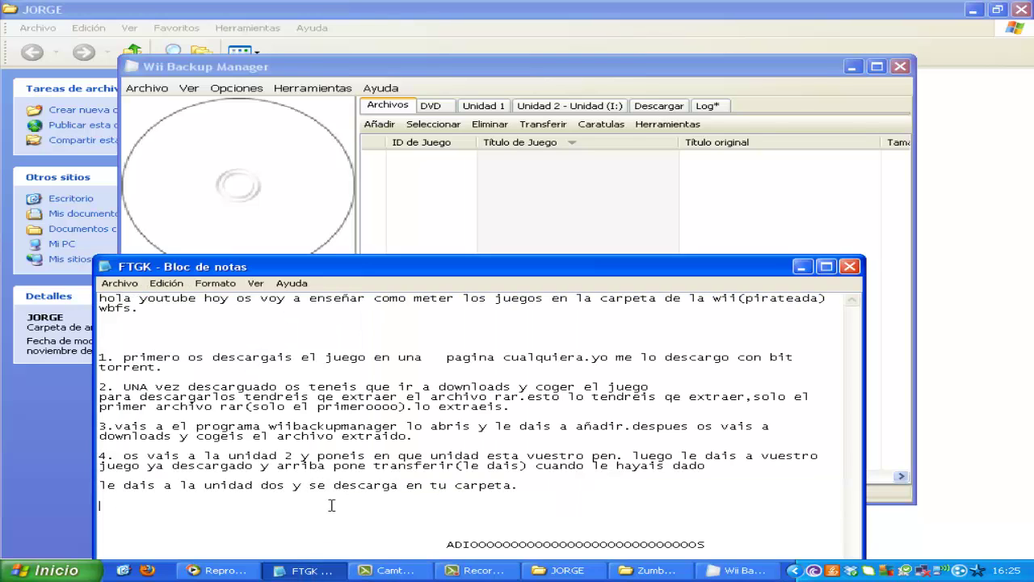
{"action": "left_click_drag", "start_coordinate": [502, 270], "coordinate": [501, 262]}
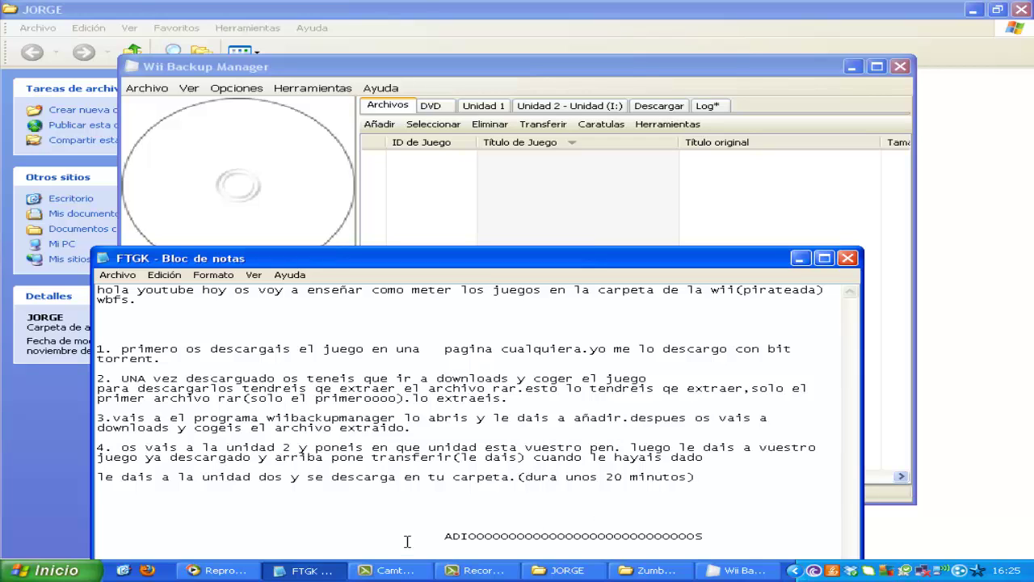
Highlight the farewell line at the end of the notes, and finish with the cursor after its last letter, nothing selected.
{"action": "left_click_drag", "start_coordinate": [435, 538], "coordinate": [699, 467]}
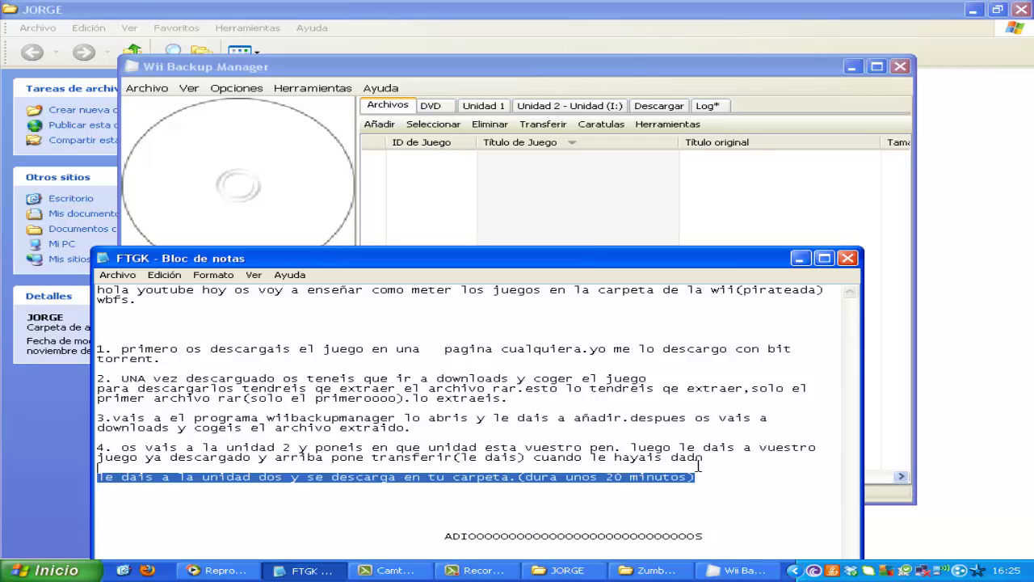
{"action": "left_click_drag", "start_coordinate": [446, 536], "coordinate": [718, 539]}
{"action": "left_click", "coordinate": [441, 541]}
{"action": "left_click_drag", "start_coordinate": [442, 542], "coordinate": [706, 543]}
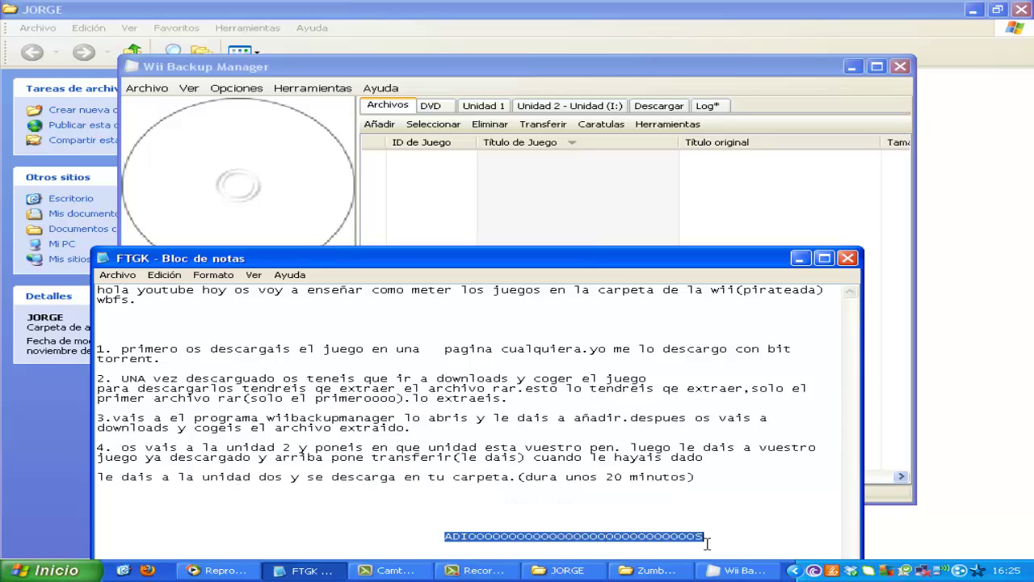
{"action": "left_click", "coordinate": [430, 539]}
{"action": "double_click", "coordinate": [543, 538]}
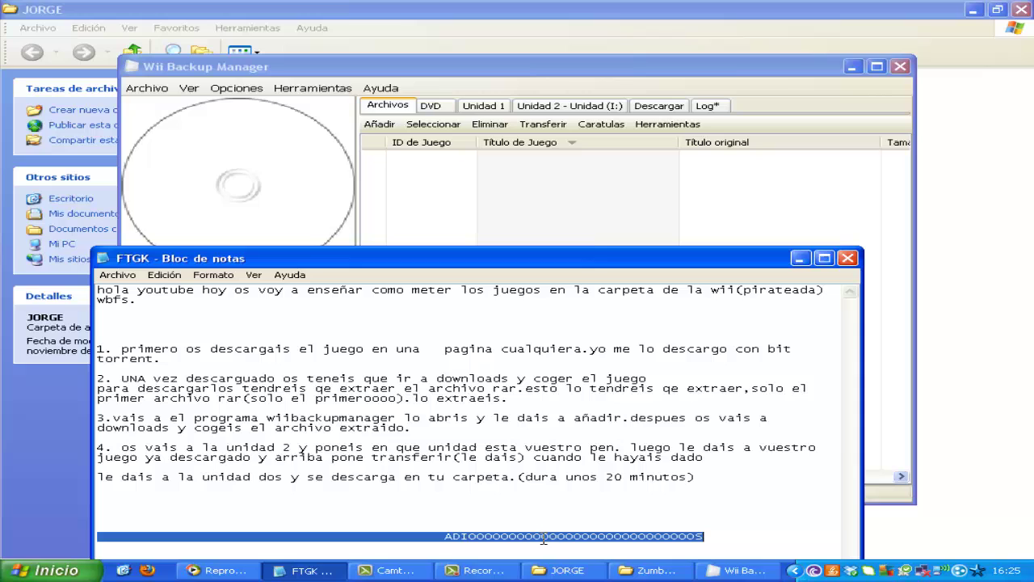
{"action": "left_click", "coordinate": [727, 534]}
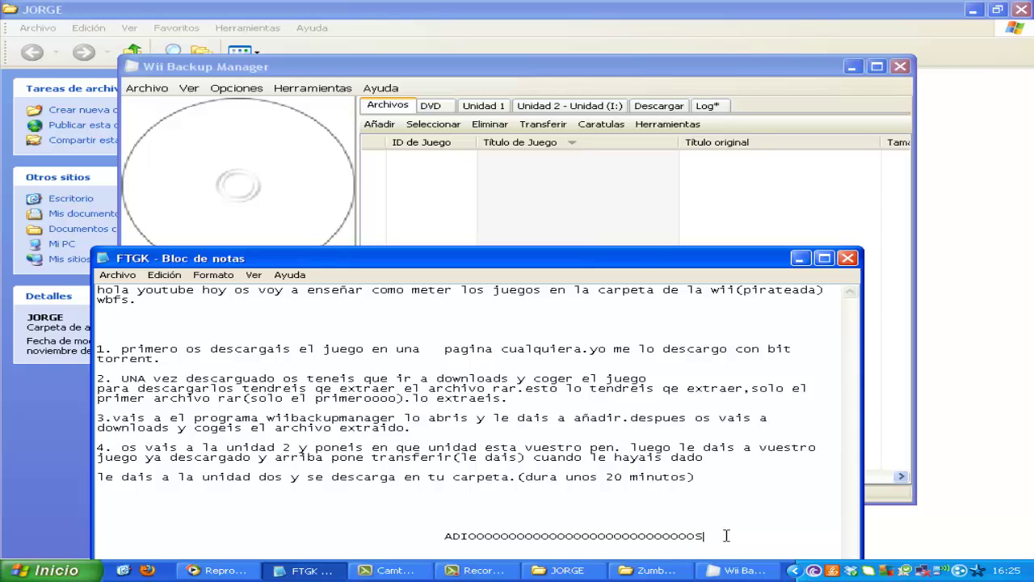